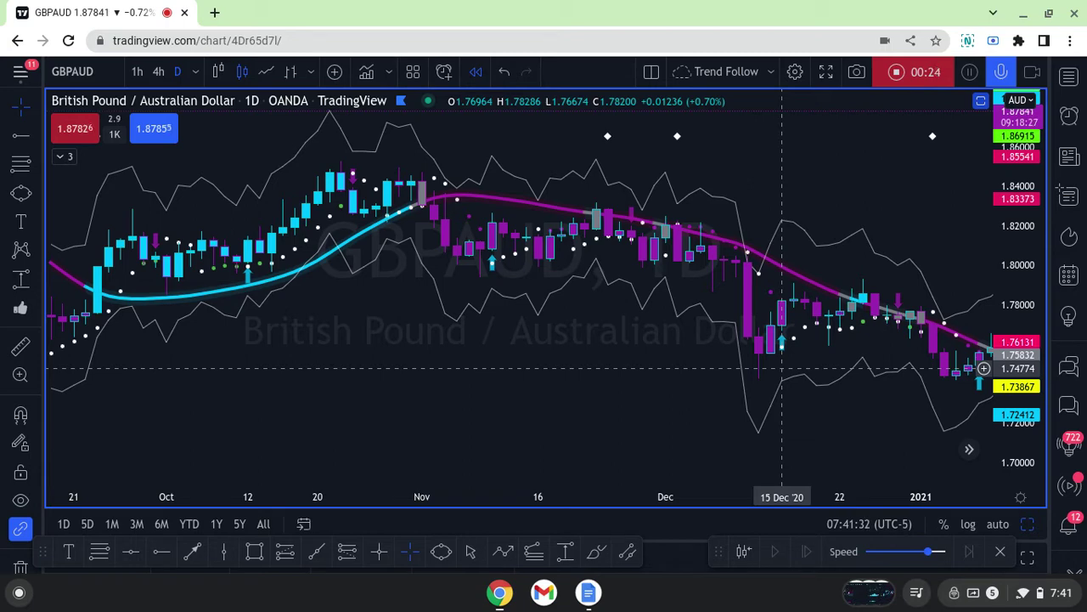
# Pan and zoom out the GBPAUD daily chart to show September through December 2020
pyautogui.moveTo(364, 369); pyautogui.dragTo(448, 369)
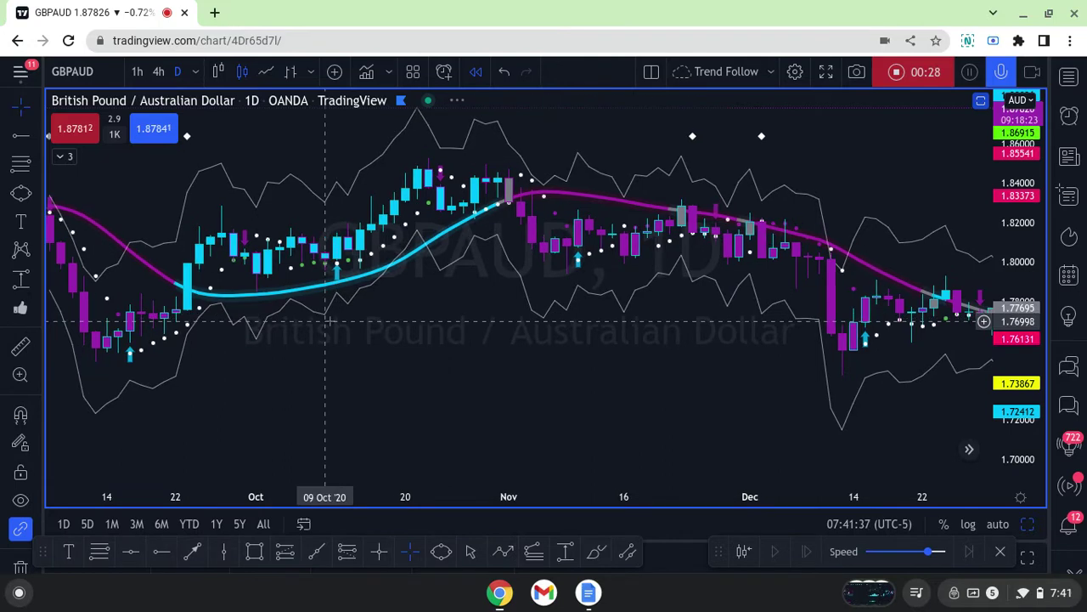
pyautogui.scroll(-1, 298, 323)
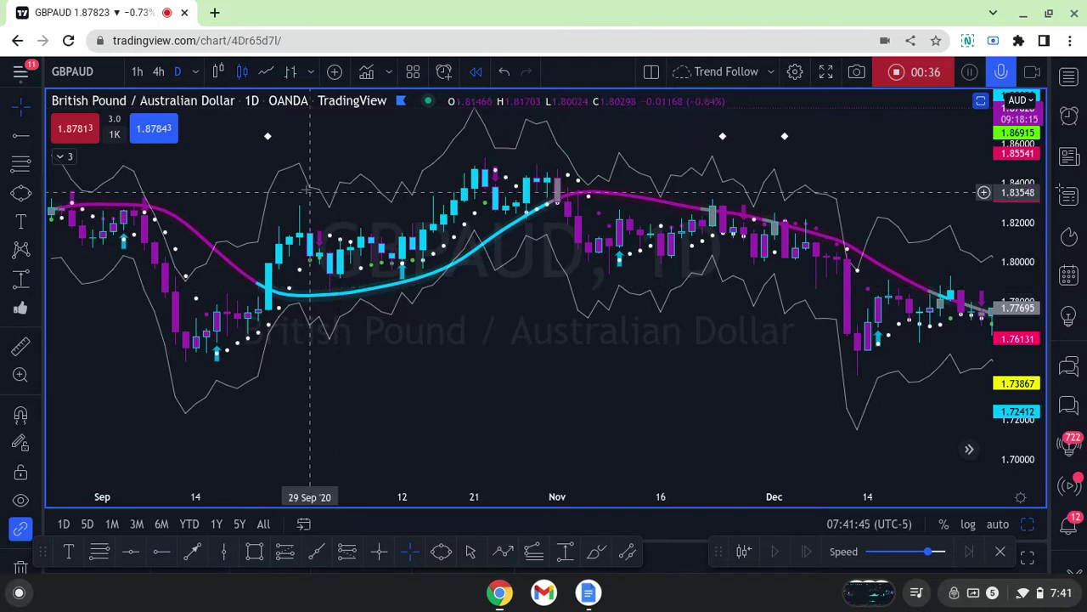
# In SSL Hybrid settings, hide the ATR bands, candle-size markers and exit arrows
pyautogui.doubleClick(301, 170)
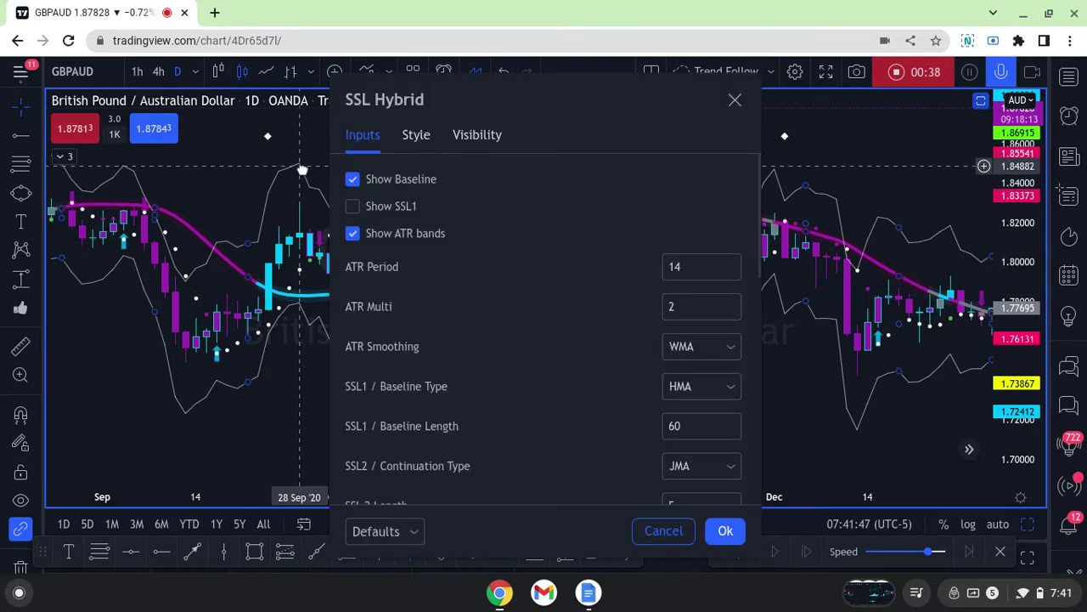
pyautogui.click(352, 234)
pyautogui.click(415, 136)
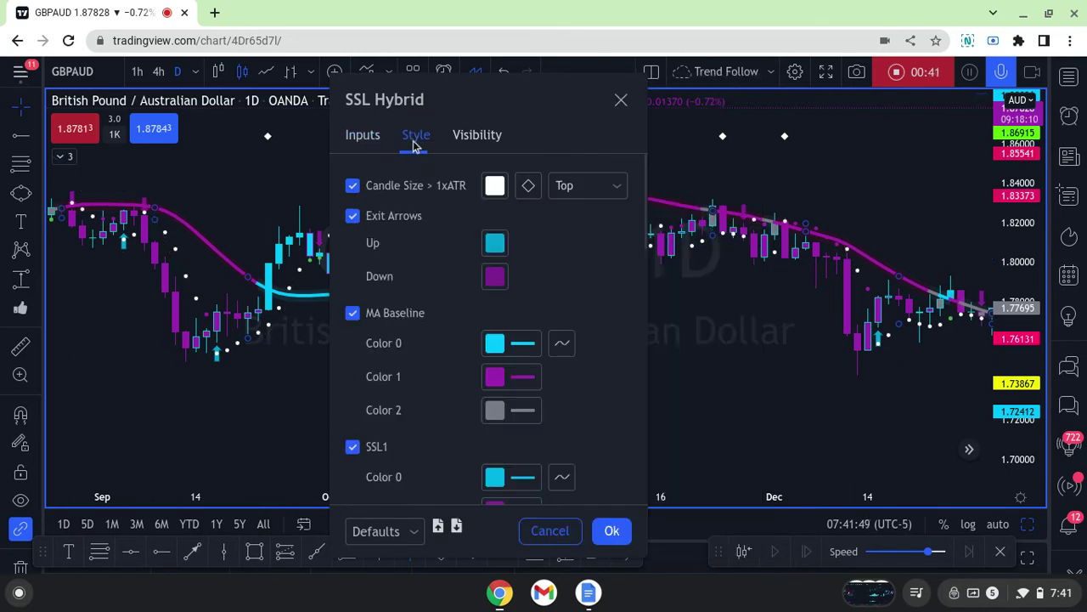
pyautogui.click(354, 185)
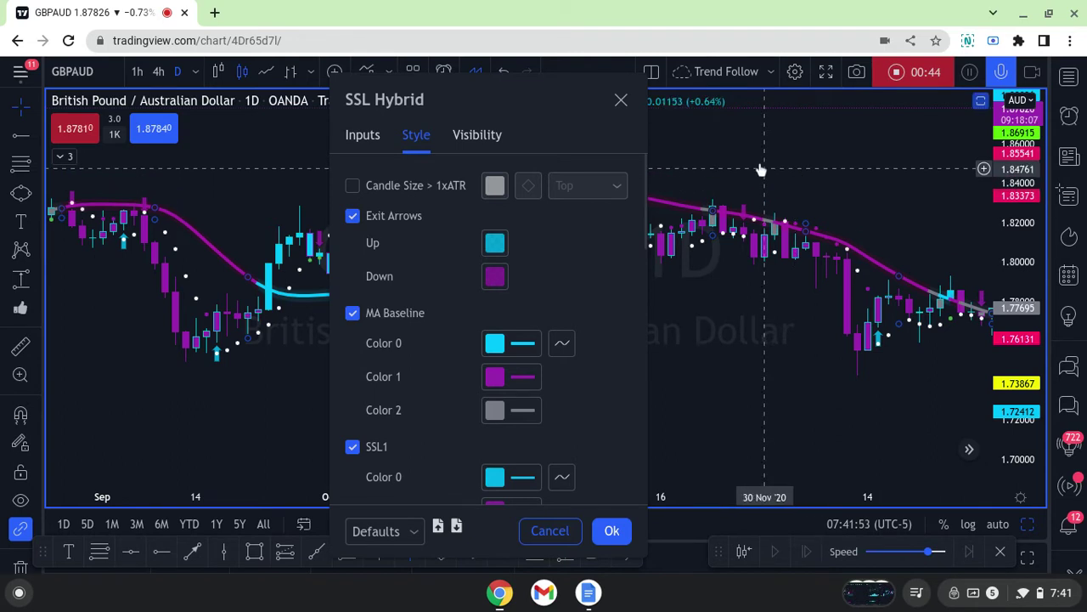
pyautogui.click(355, 218)
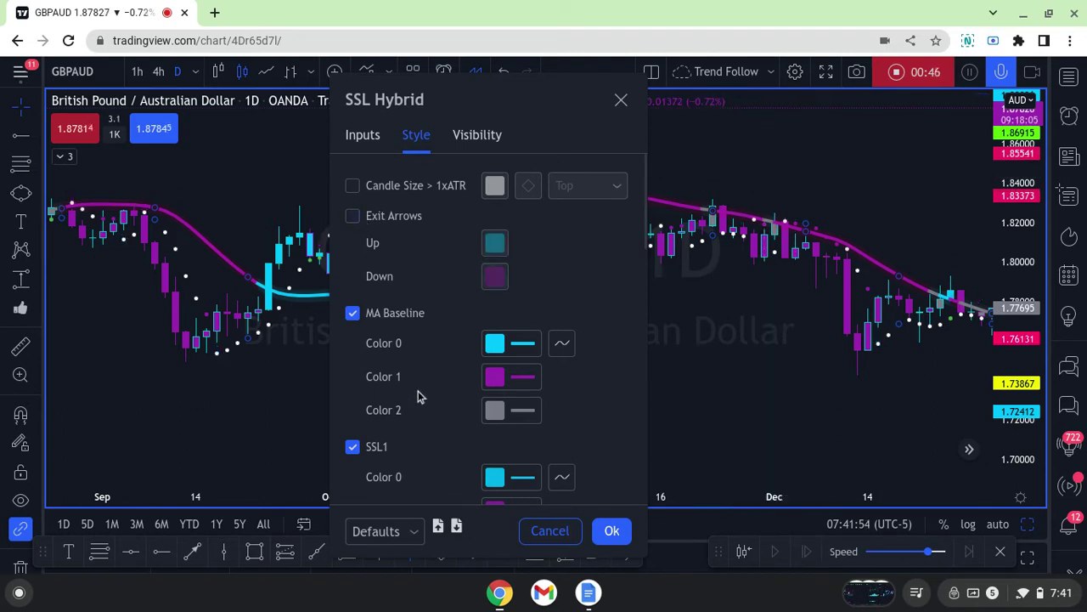
# Hide SSL2, enable the Baseline Upper and Lower Channels, and apply the changes
pyautogui.scroll(-5, 417, 396)
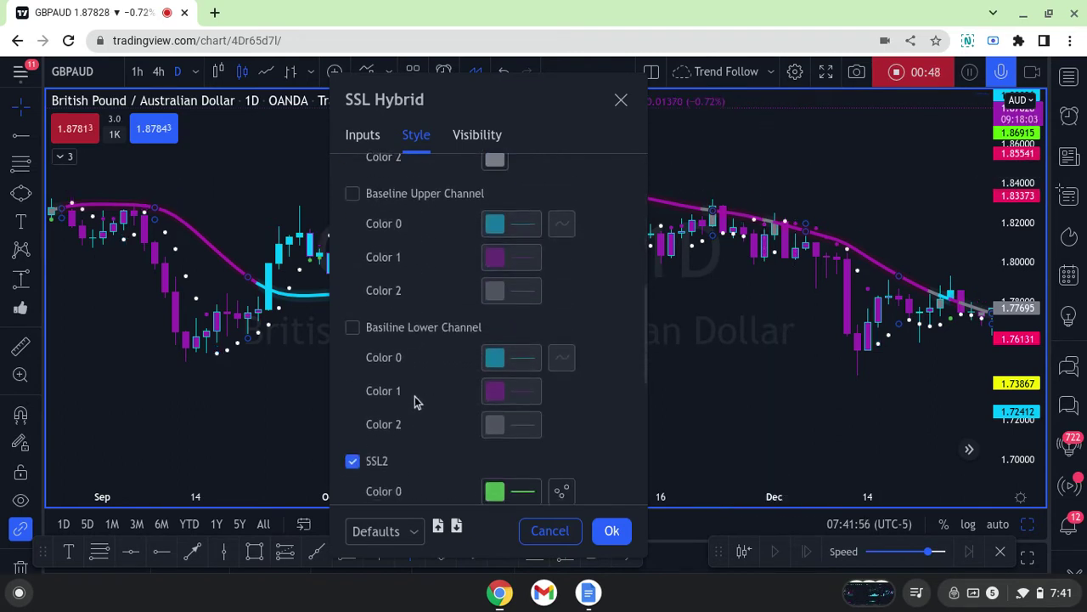
pyautogui.scroll(-3, 416, 402)
pyautogui.click(352, 240)
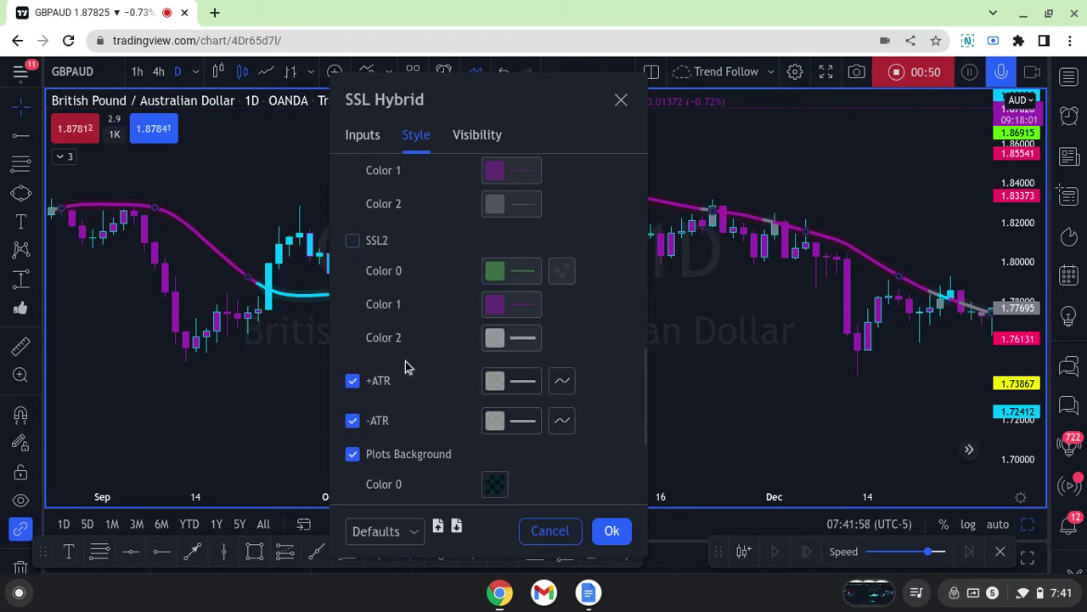
pyautogui.scroll(5, 408, 363)
pyautogui.click(352, 349)
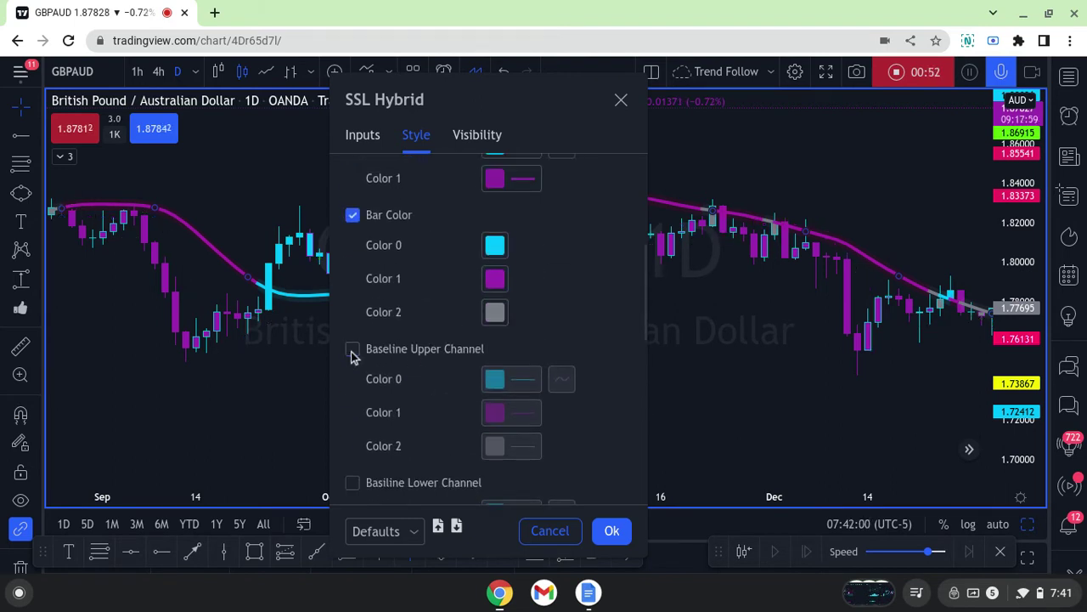
pyautogui.scroll(-3, 396, 376)
pyautogui.click(352, 301)
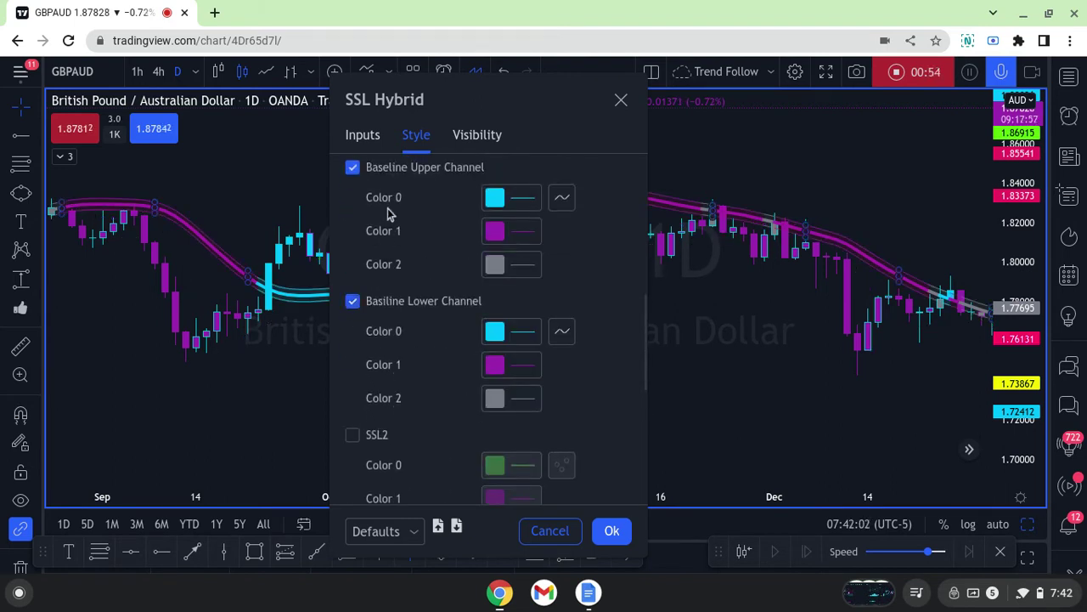
pyautogui.click(612, 530)
pyautogui.moveTo(520, 326); pyautogui.dragTo(638, 342)
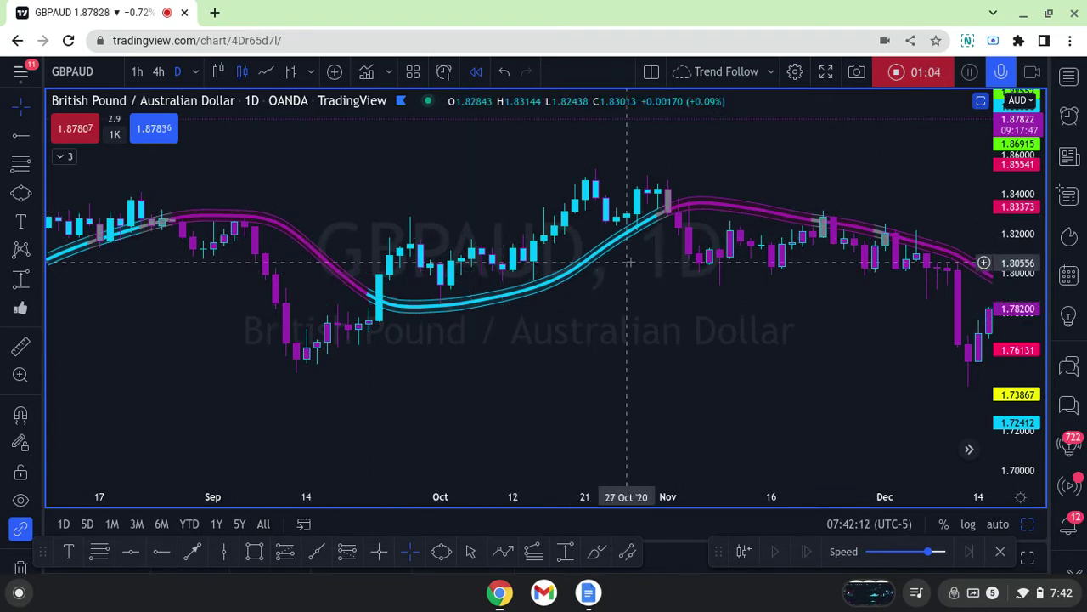
# Pan back through June to November 2020 to review the cyan/magenta baseline channel
pyautogui.moveTo(311, 175); pyautogui.dragTo(528, 208)
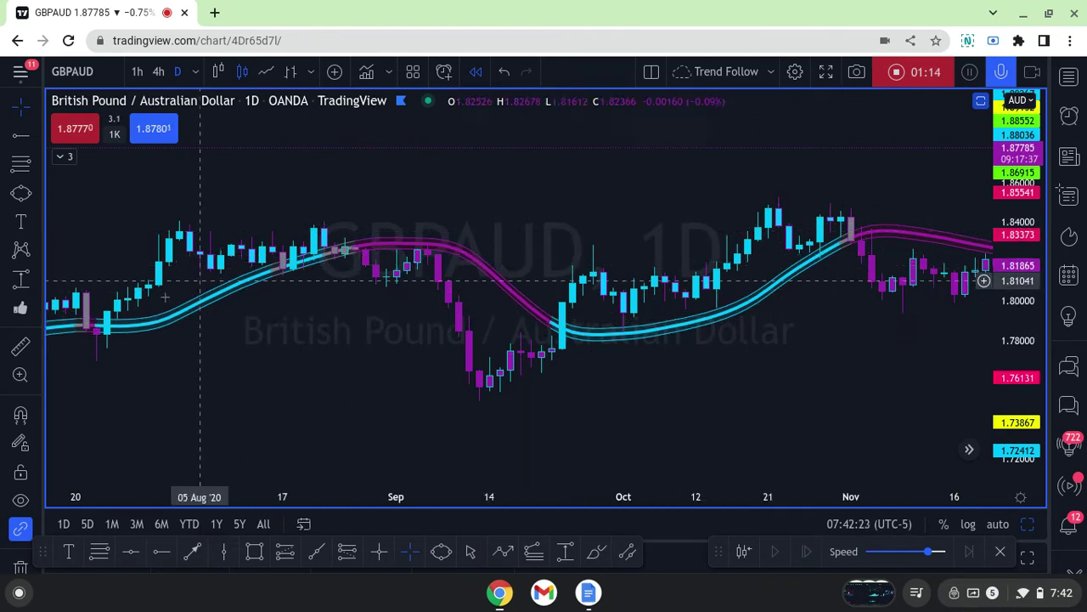
pyautogui.moveTo(107, 234); pyautogui.dragTo(569, 219)
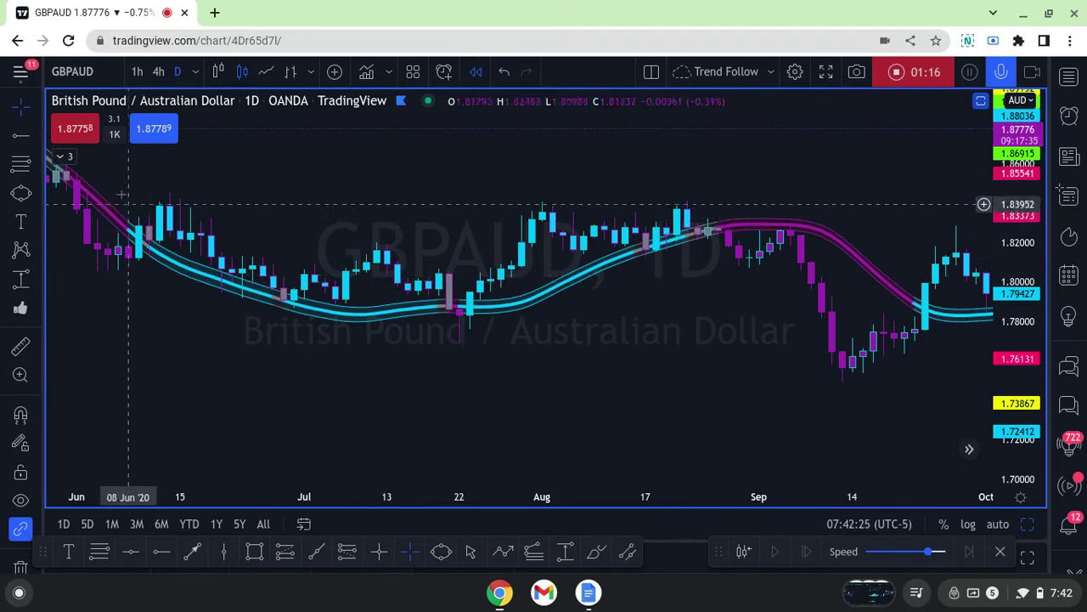
pyautogui.moveTo(471, 243); pyautogui.dragTo(535, 263)
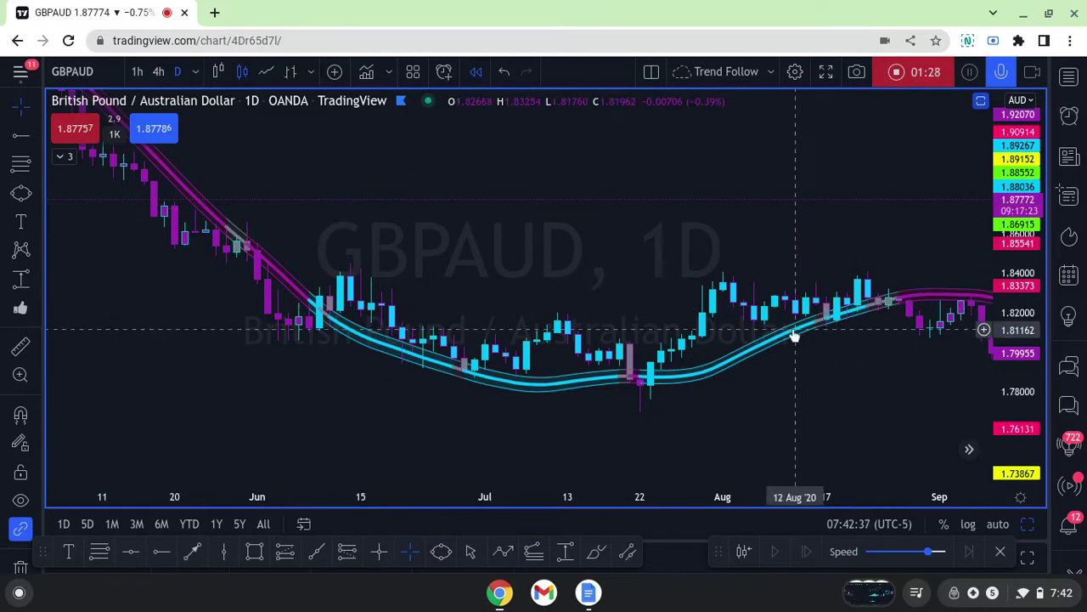
pyautogui.hscroll(5, 774, 262)
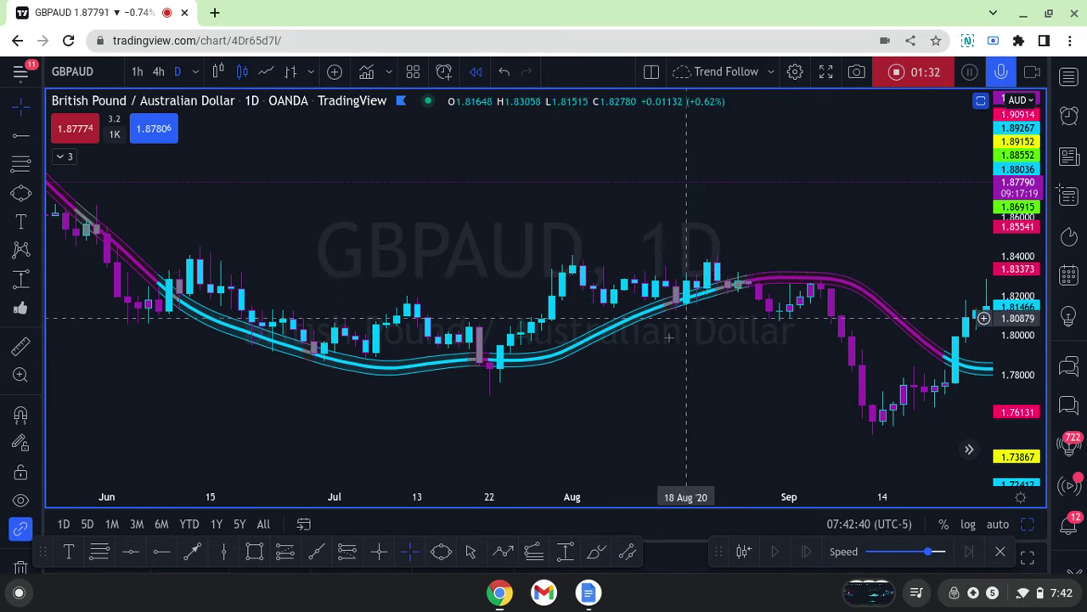
pyautogui.moveTo(718, 228); pyautogui.dragTo(424, 215)
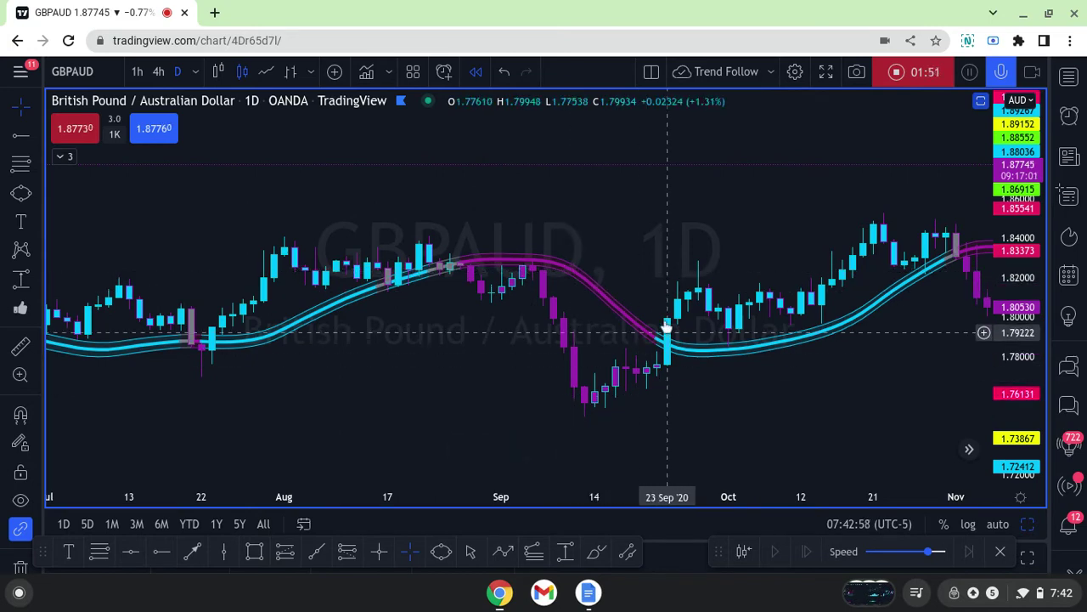
# Settle the chart on July through December 2020 and reopen the SSL Hybrid settings
pyautogui.moveTo(667, 241); pyautogui.dragTo(238, 231)
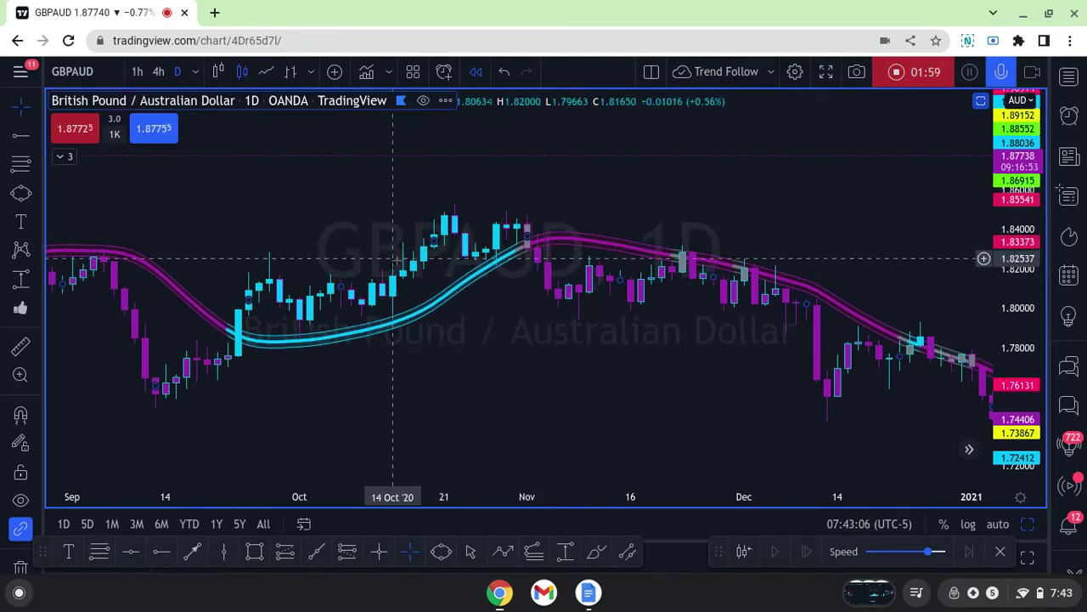
pyautogui.scroll(-2, 377, 357)
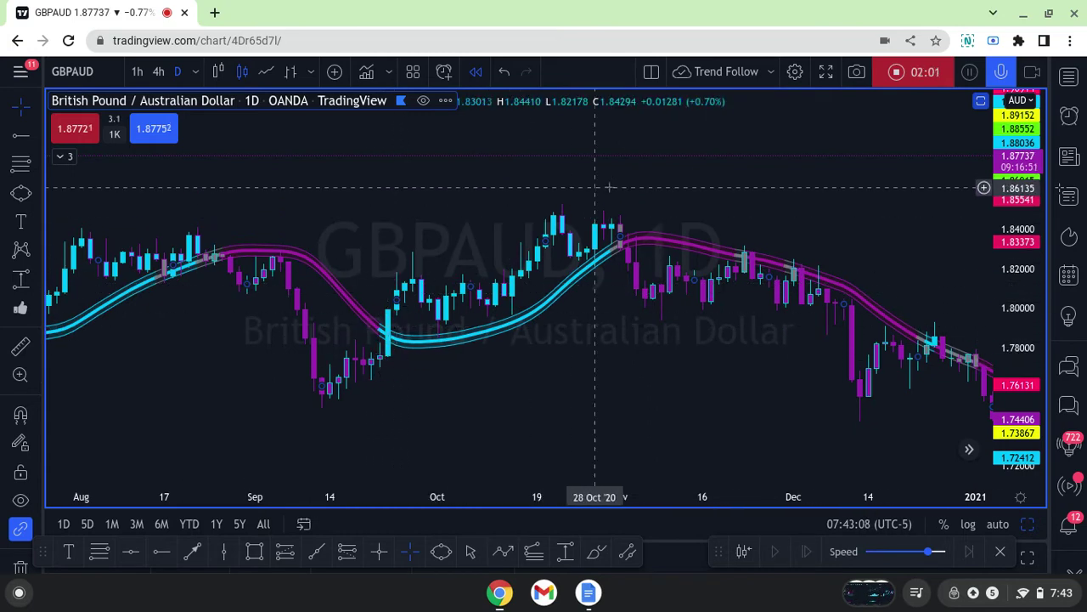
pyautogui.moveTo(771, 224); pyautogui.dragTo(539, 243)
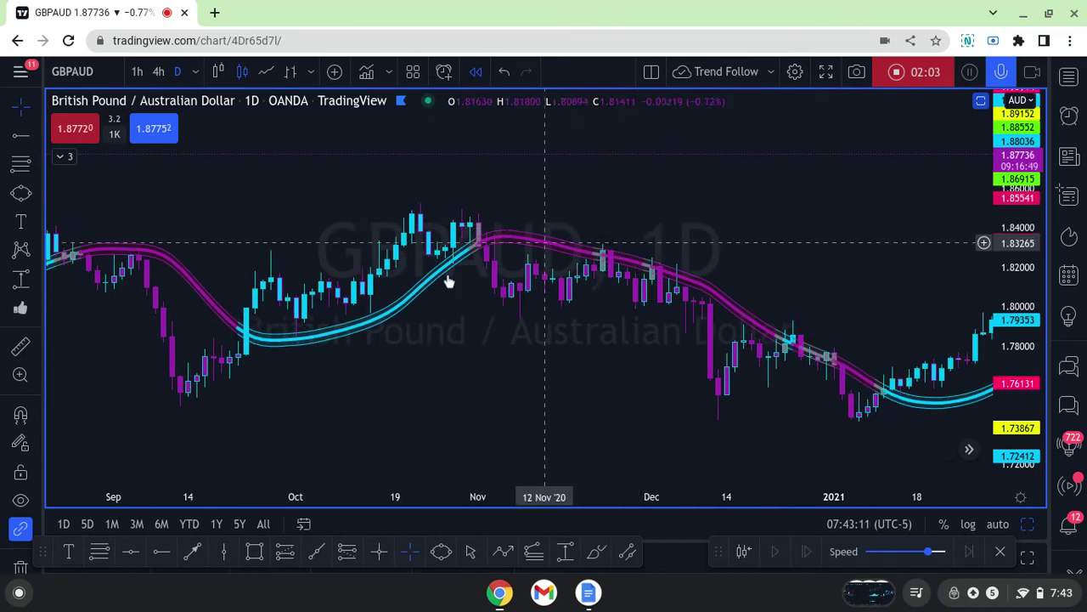
pyautogui.moveTo(328, 349); pyautogui.dragTo(670, 376)
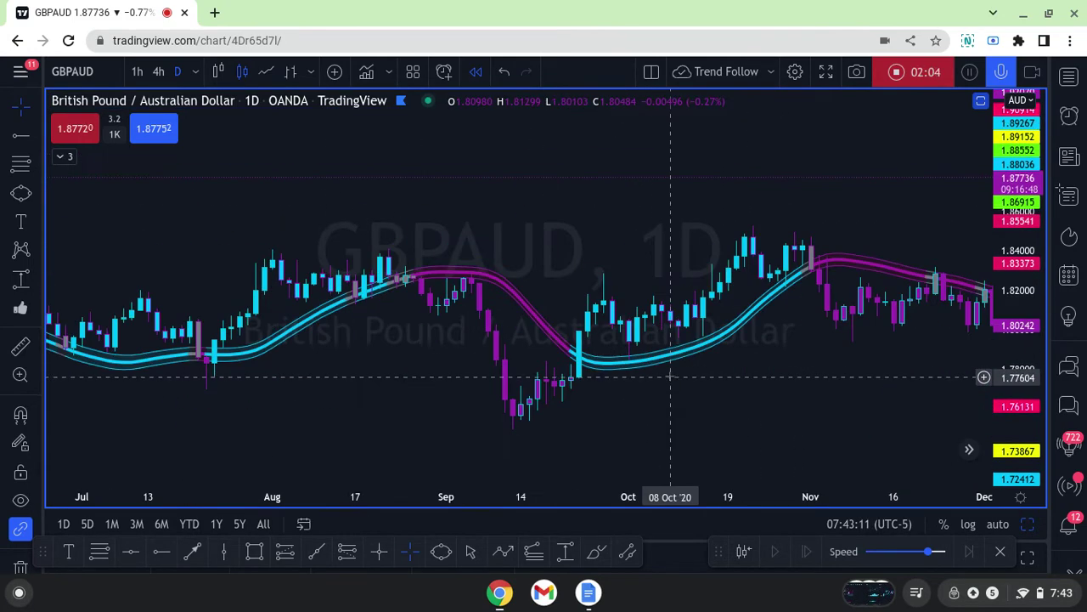
pyautogui.doubleClick(464, 278)
# On the SSL Hybrid Inputs tab, show the moving-average choices for the SSL1 baseline type
pyautogui.click(422, 136)
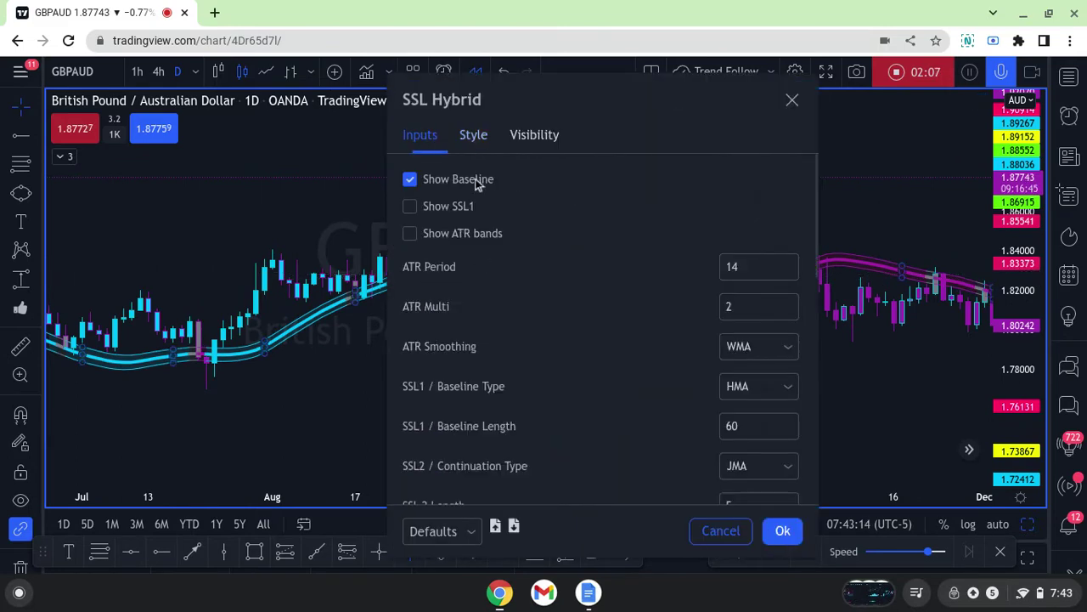
pyautogui.moveTo(648, 107); pyautogui.dragTo(550, 91)
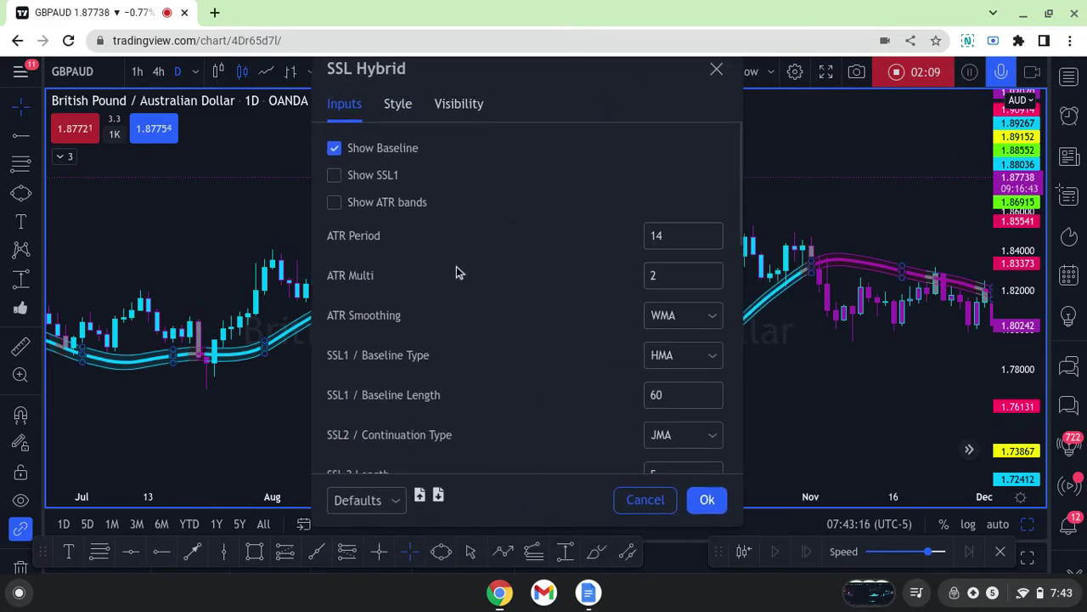
pyautogui.scroll(-2, 463, 290)
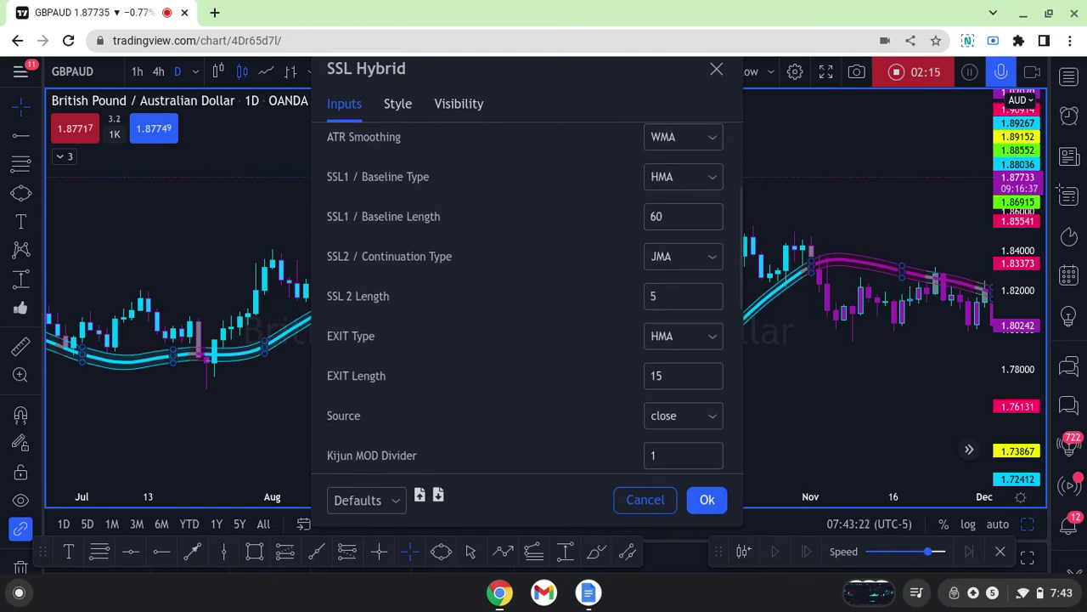
pyautogui.scroll(2, 464, 289)
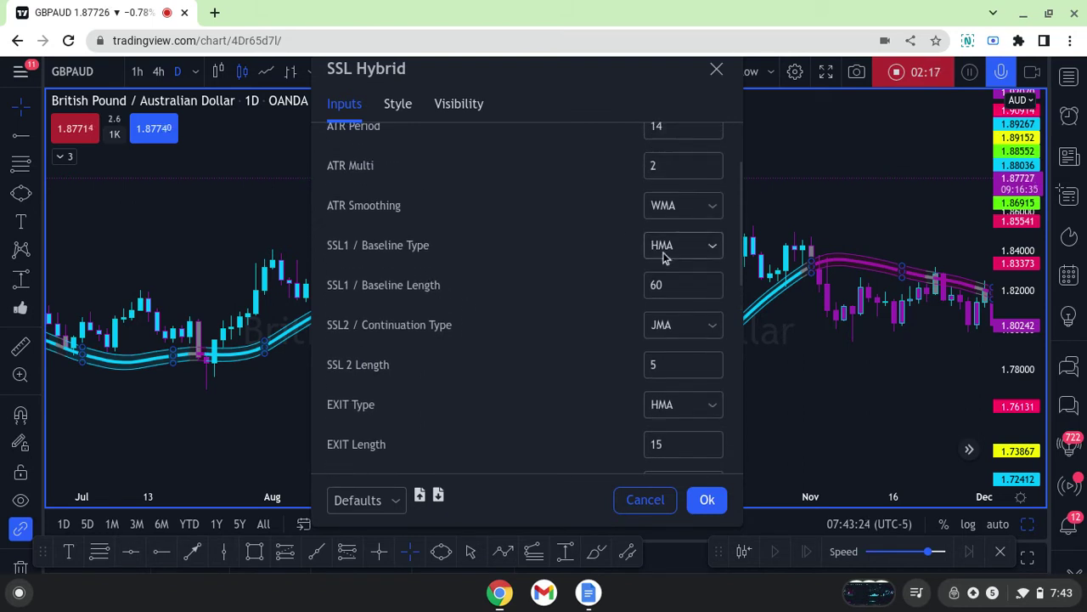
pyautogui.click(665, 252)
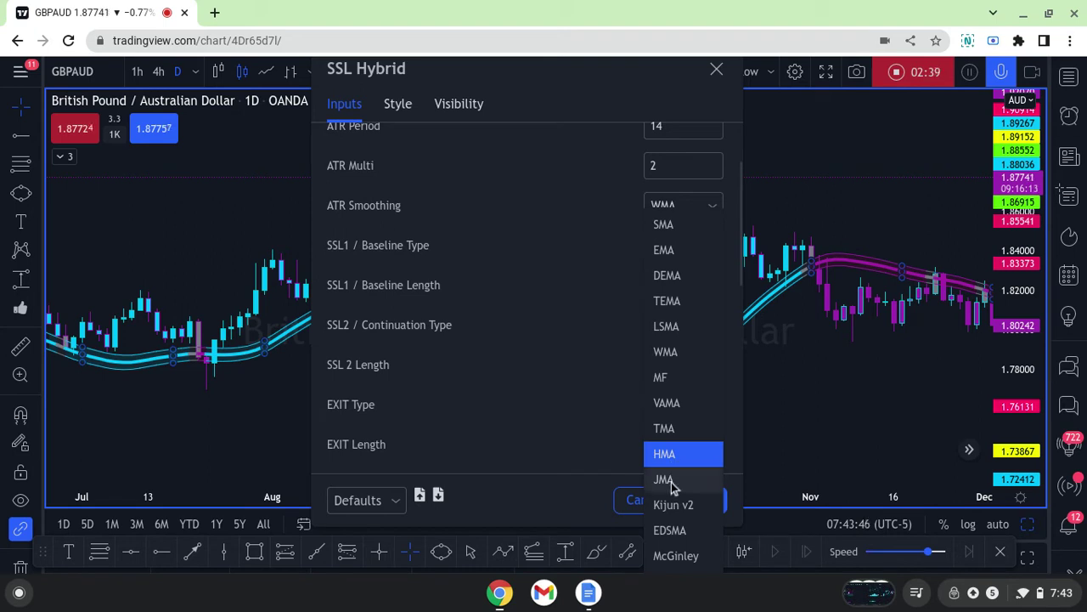
# Keep the HMA baseline type and try other SSL1 / Baseline Length values such as 5
pyautogui.click(505, 91)
pyautogui.moveTo(505, 92); pyautogui.dragTo(817, 91)
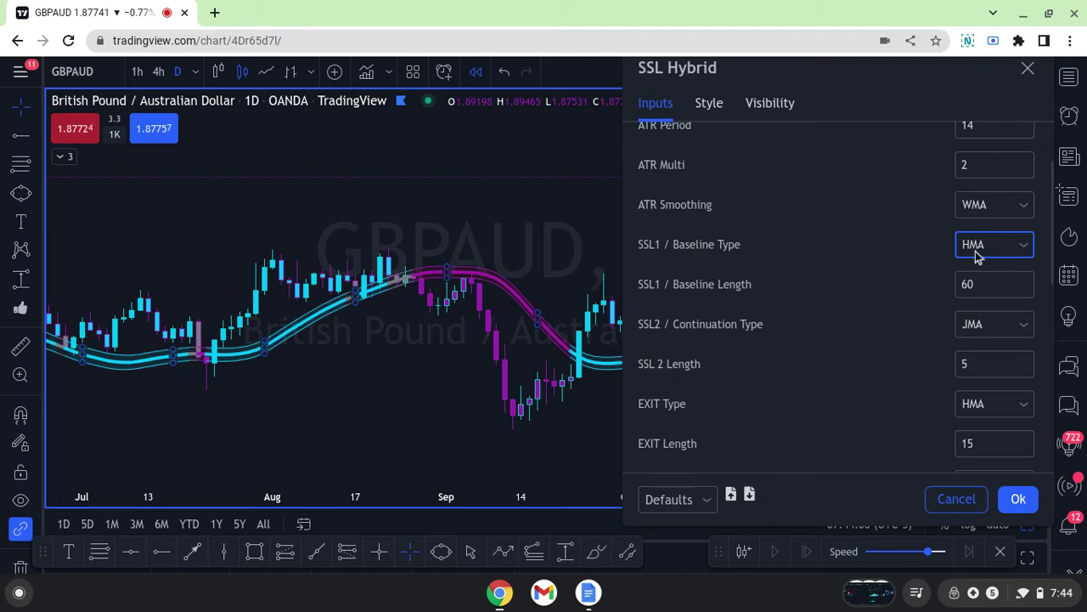
pyautogui.click(958, 284)
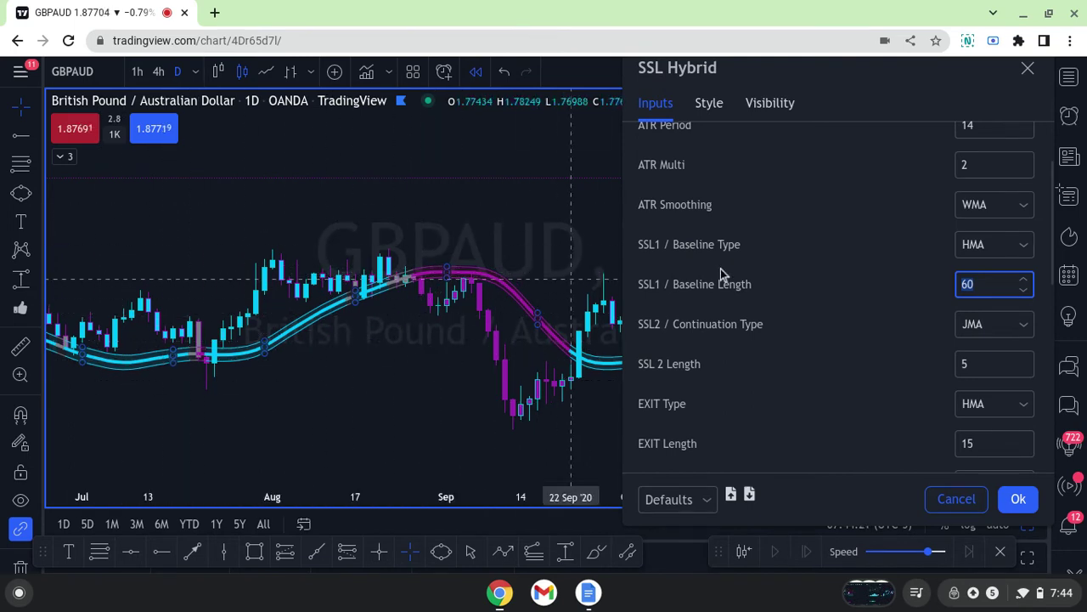
pyautogui.write('5')
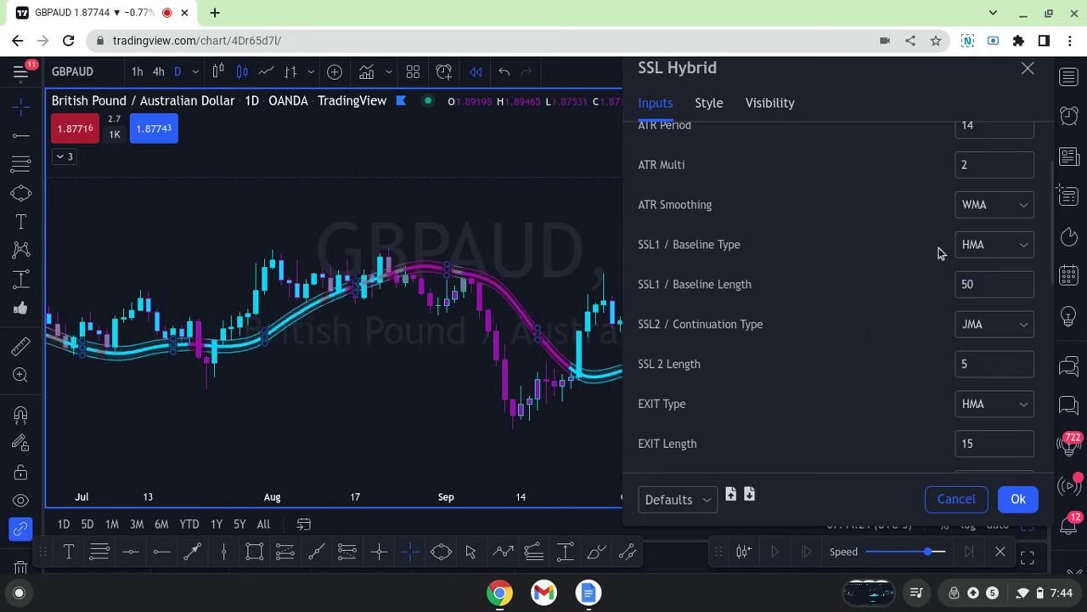
pyautogui.moveTo(981, 282); pyautogui.dragTo(952, 286)
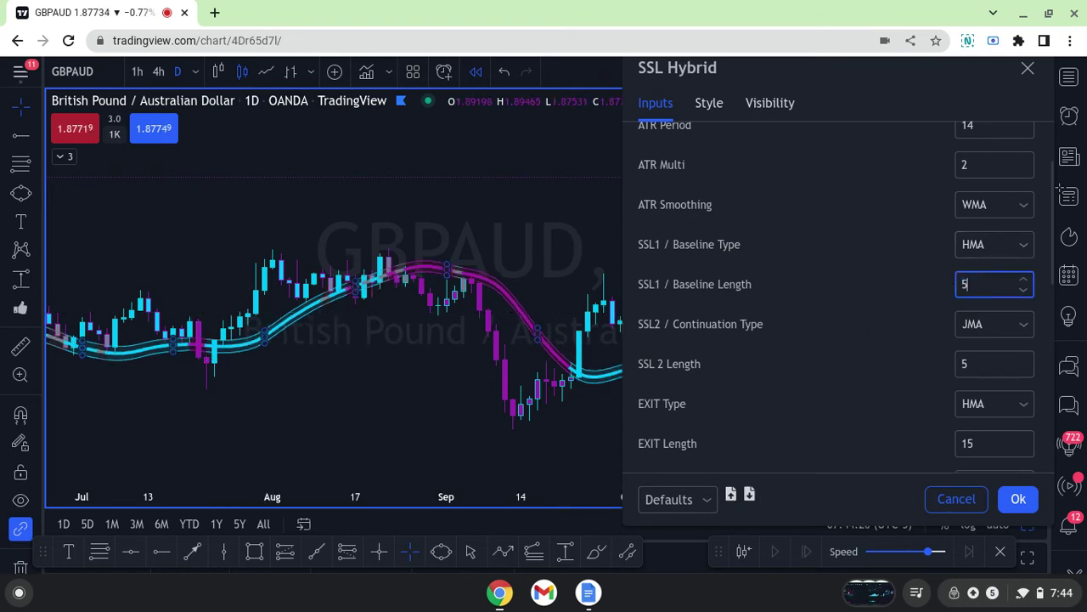
pyautogui.click(843, 297)
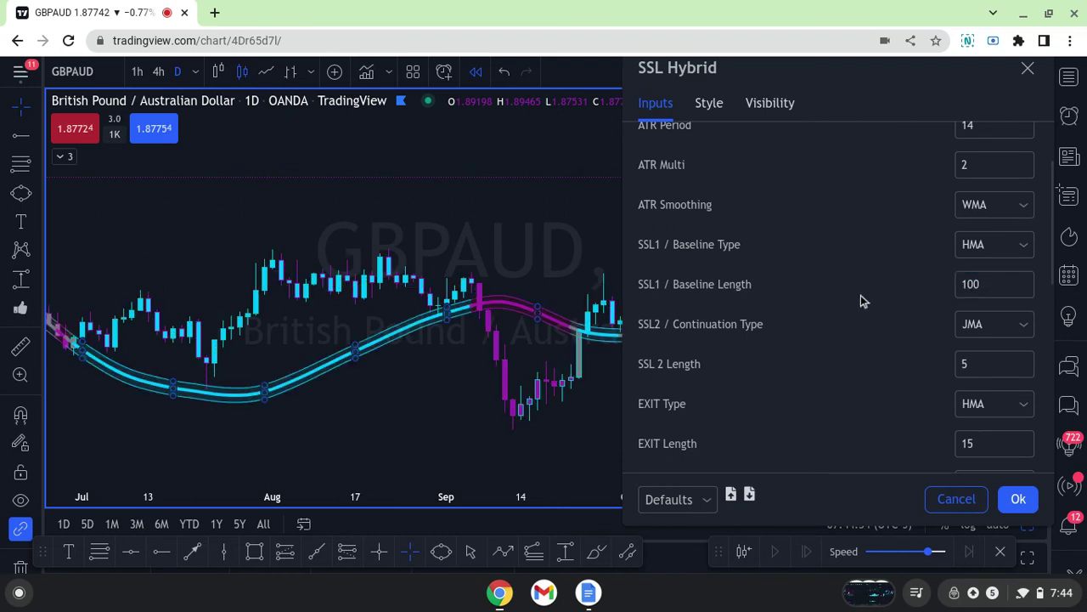
# Settle the baseline length at 60, check the chart, and confirm the settings
pyautogui.moveTo(841, 83); pyautogui.dragTo(1003, 157)
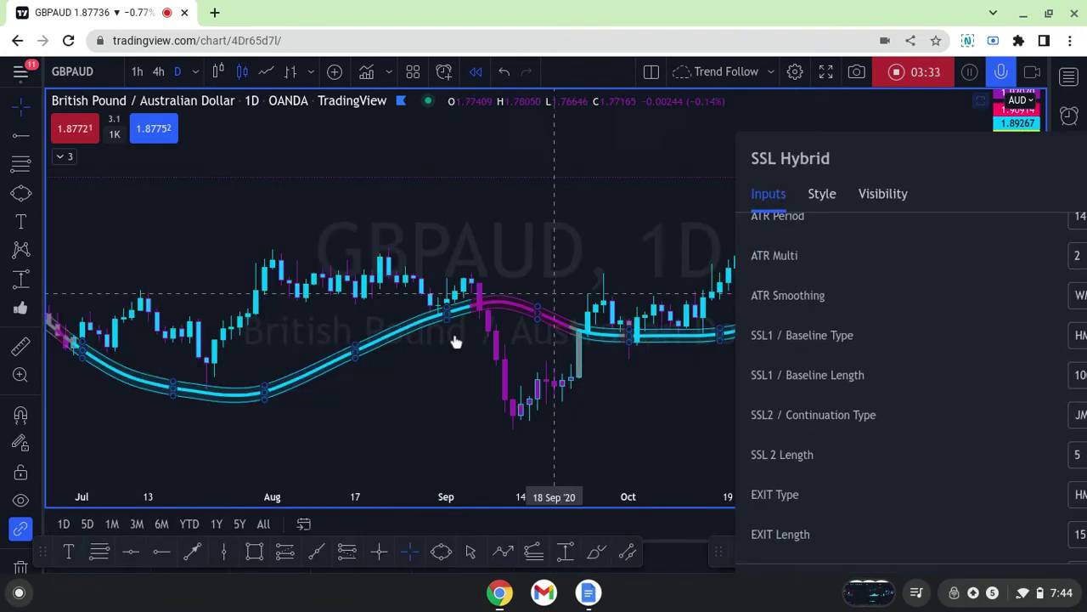
pyautogui.scroll(-5, 456, 341)
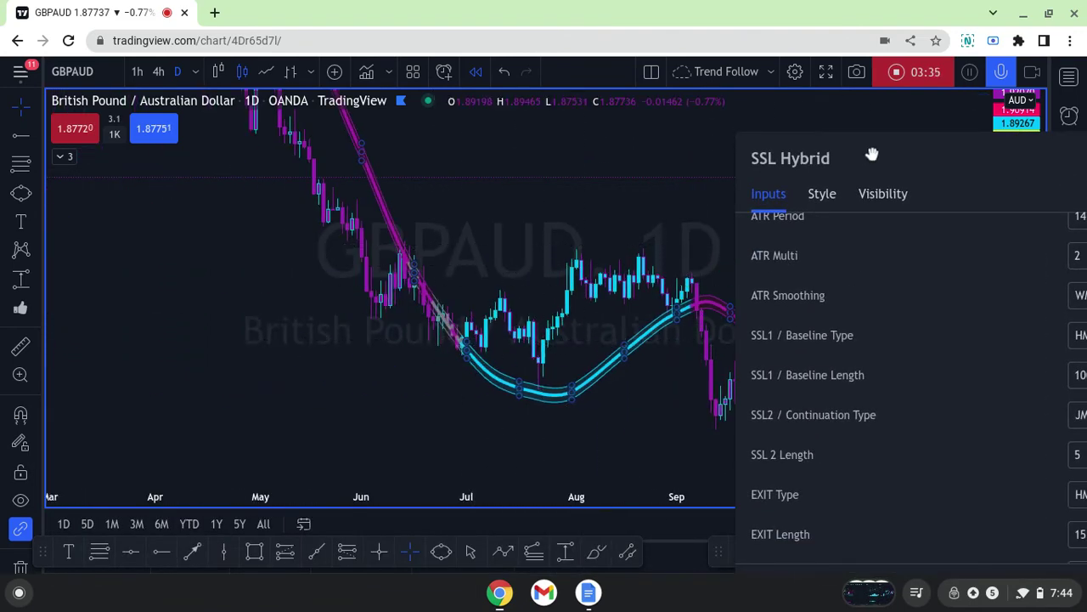
pyautogui.moveTo(871, 154); pyautogui.dragTo(500, 113)
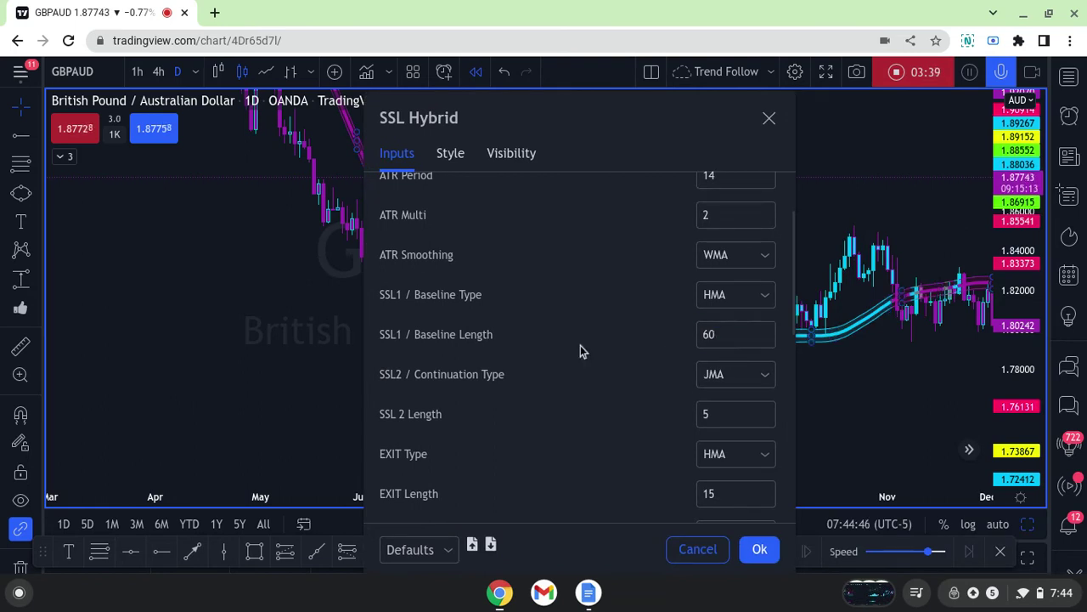
pyautogui.moveTo(548, 113); pyautogui.dragTo(721, 113)
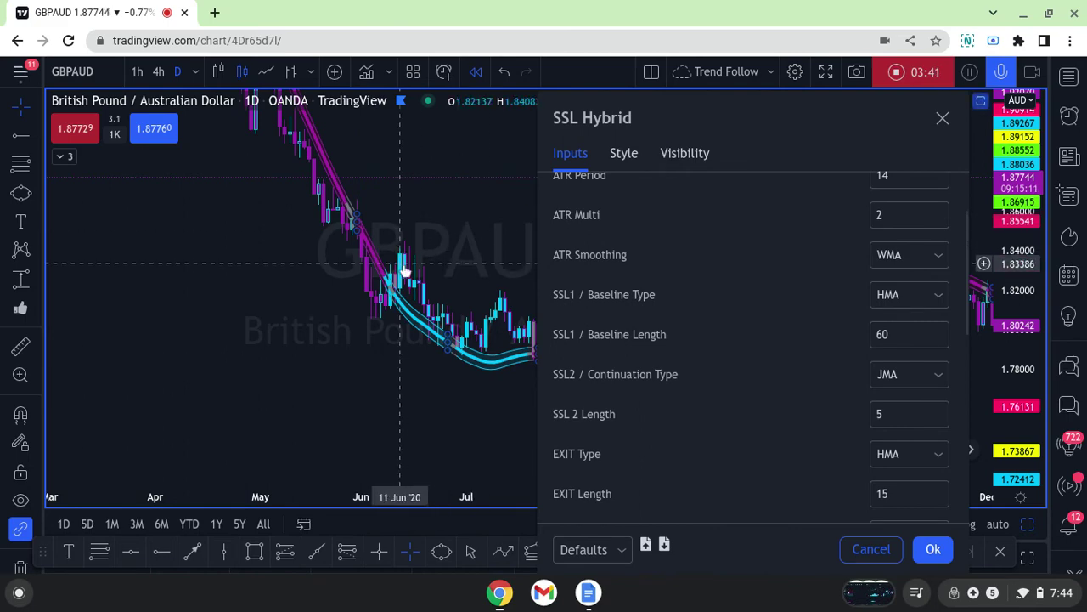
pyautogui.click(933, 549)
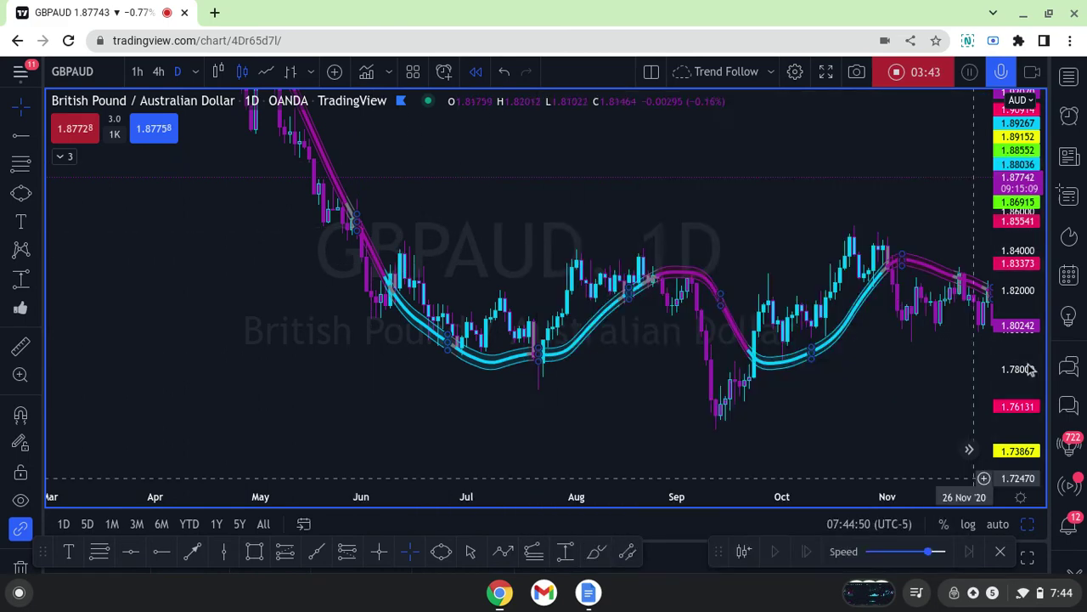
# Zoom and pan the chart back to late 2019 through early 2020 to review the channel
pyautogui.scroll(3, 575, 280)
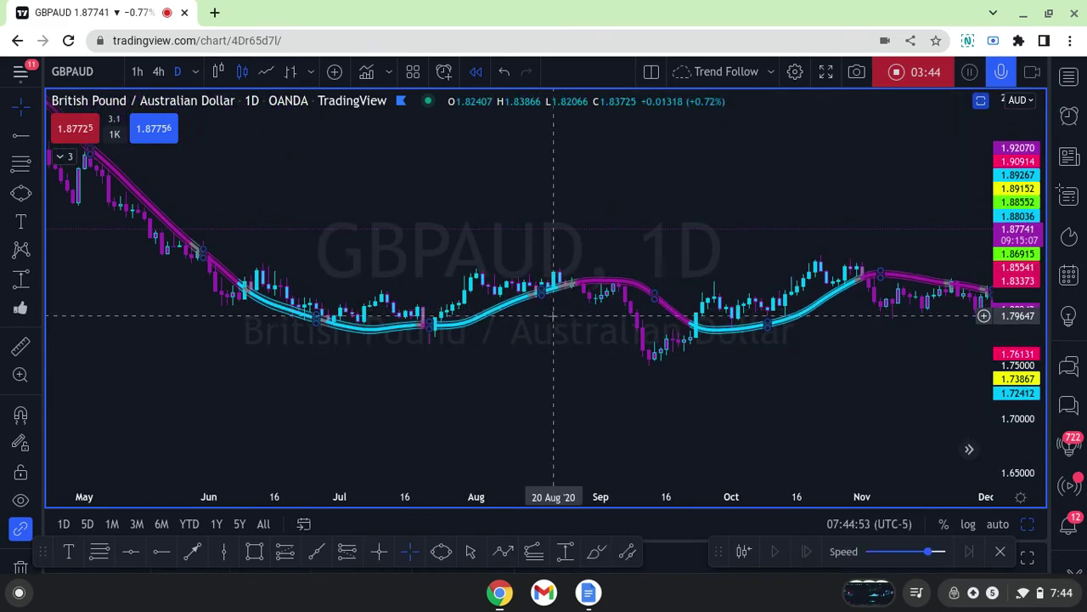
pyautogui.moveTo(537, 295); pyautogui.dragTo(782, 323)
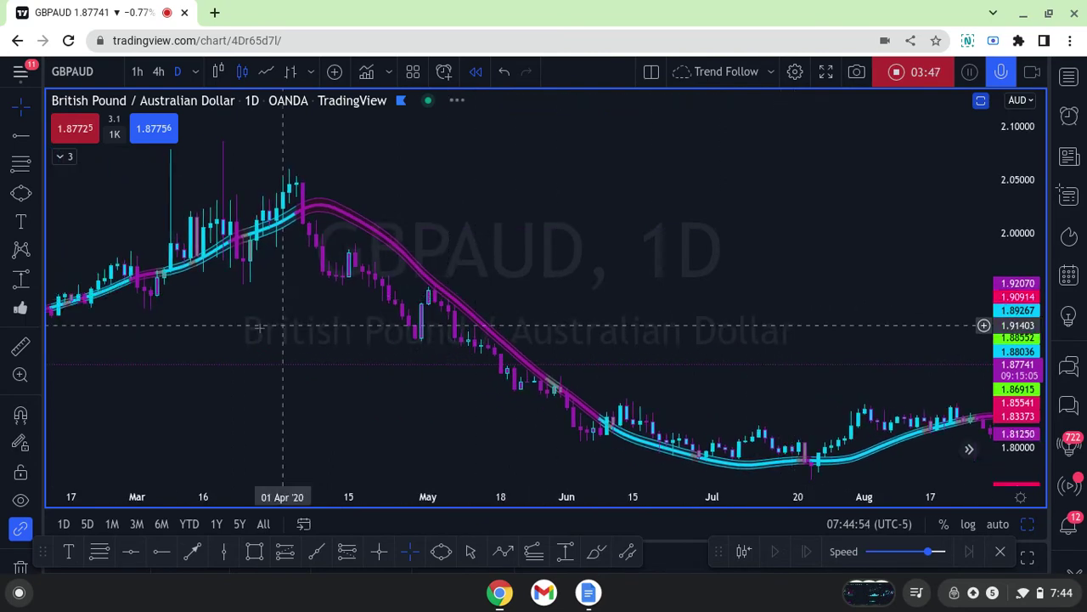
pyautogui.moveTo(279, 323); pyautogui.dragTo(578, 298)
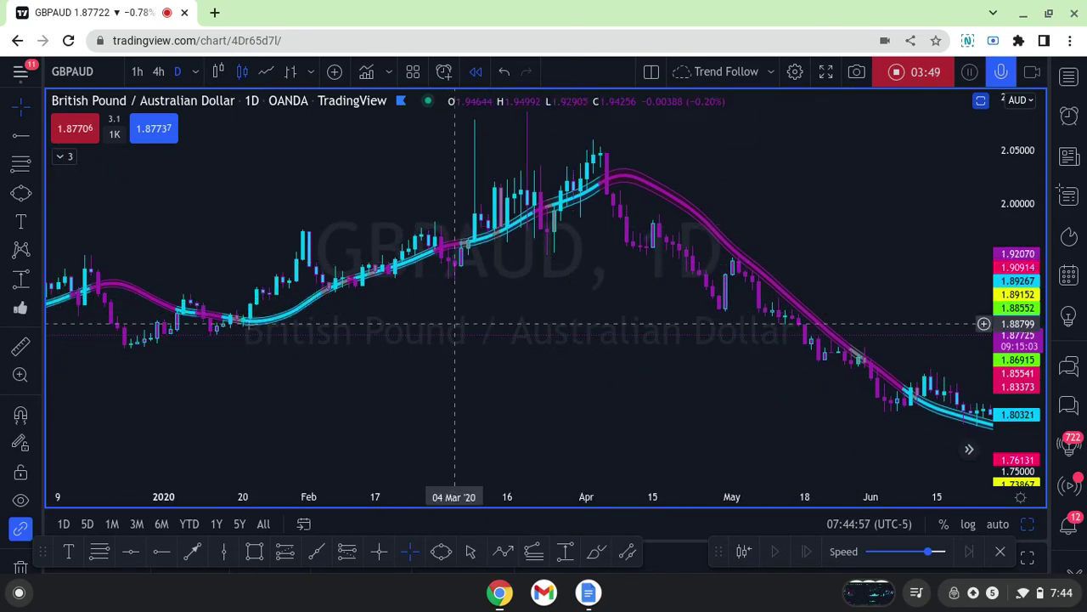
pyautogui.scroll(-2, 339, 297)
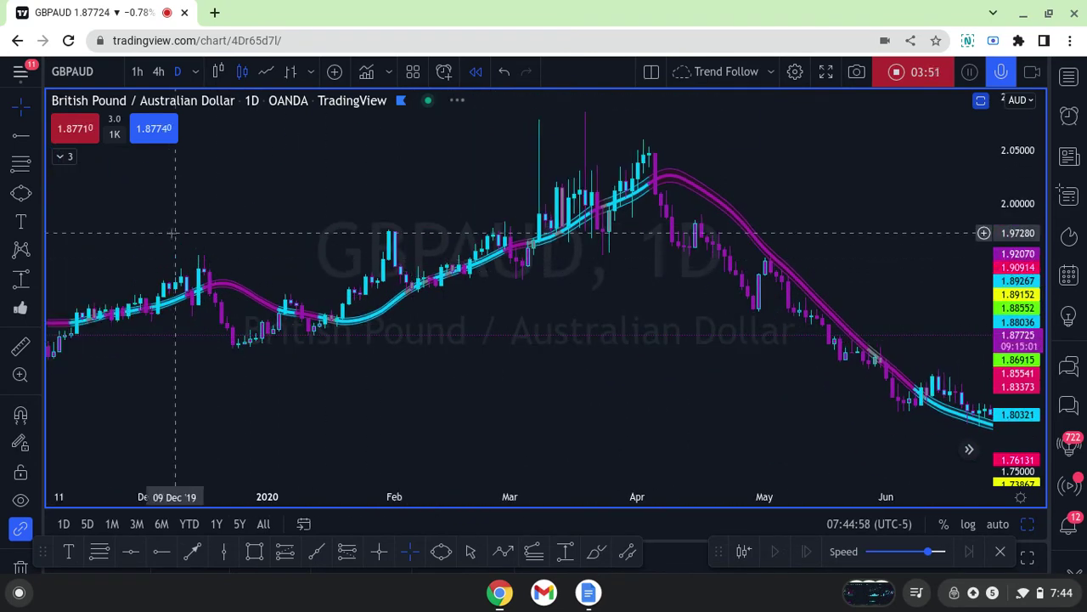
pyautogui.moveTo(182, 230); pyautogui.dragTo(406, 230)
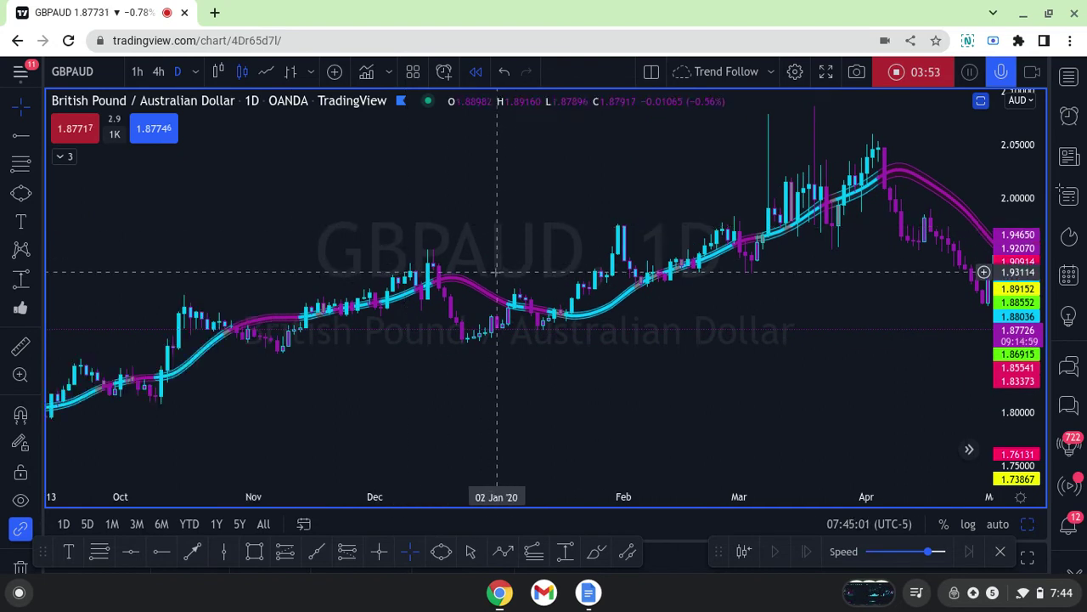
pyautogui.doubleClick(470, 287)
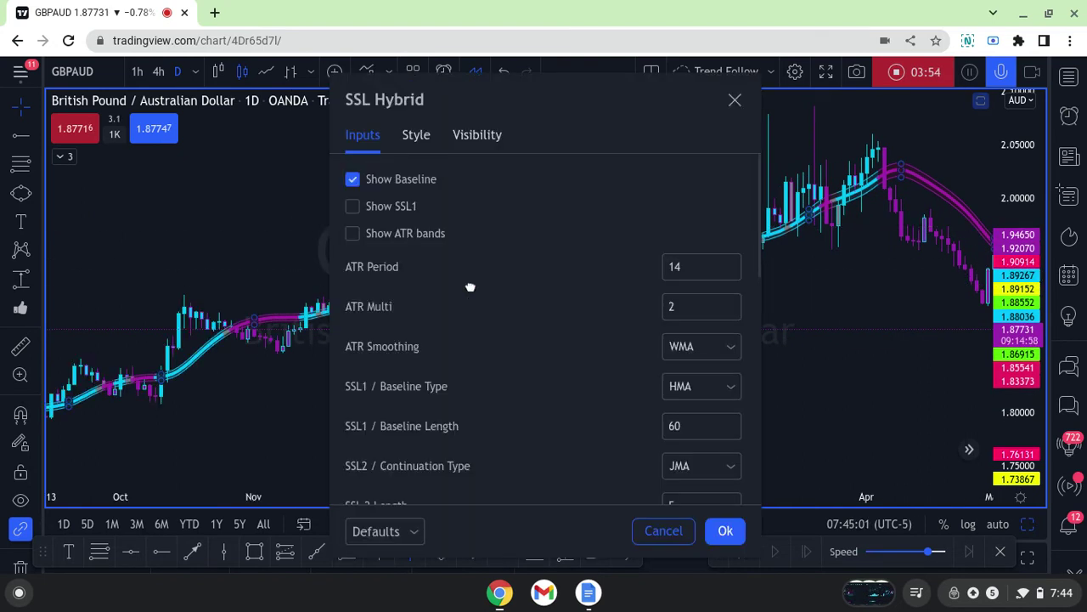
pyautogui.click(416, 138)
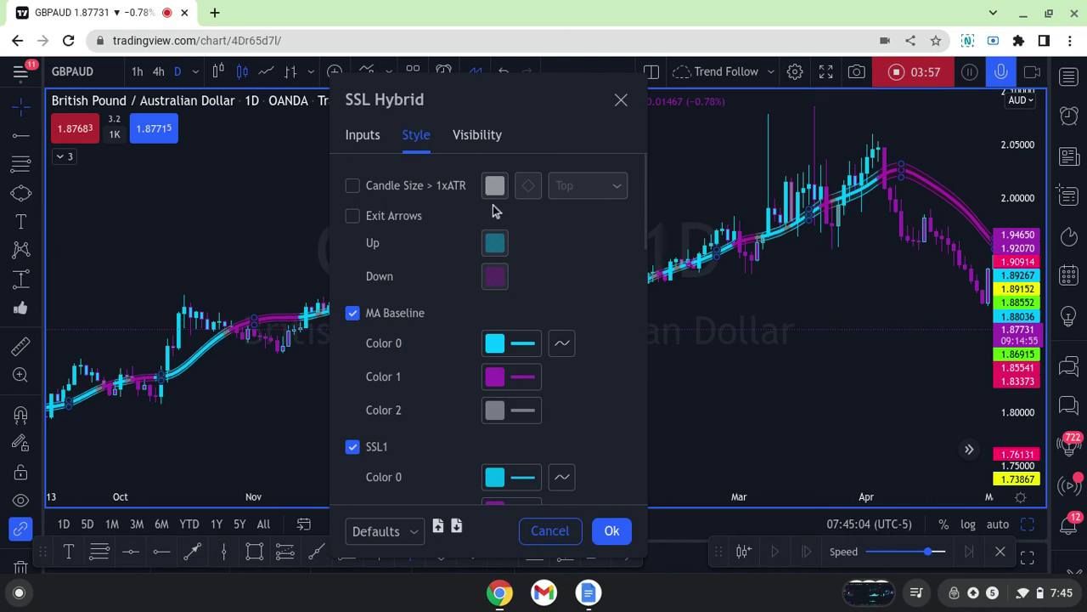
pyautogui.moveTo(456, 103); pyautogui.dragTo(762, 93)
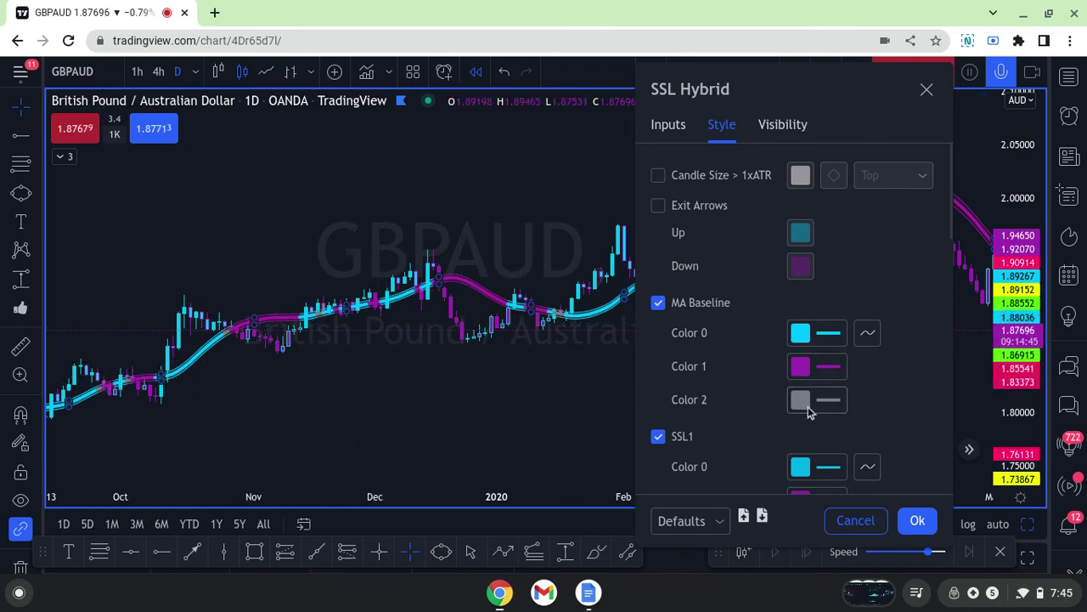
pyautogui.press('Escape')
pyautogui.scroll(4, 393, 392)
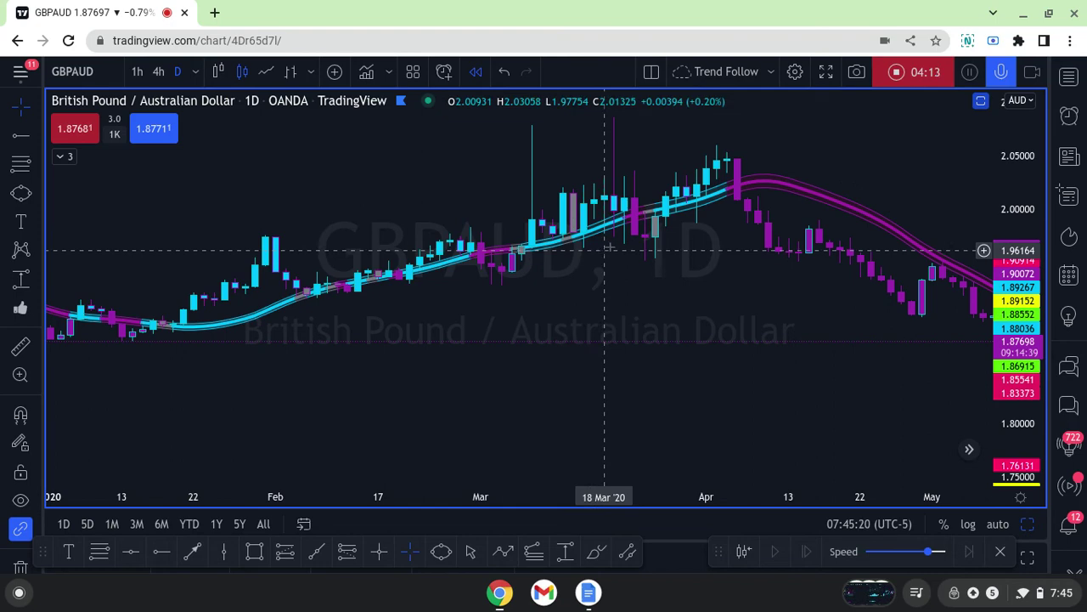
# Pan and zoom through 2020 back into late 2019, comparing the baseline channel
pyautogui.moveTo(674, 243); pyautogui.dragTo(550, 307)
pyautogui.scroll(2, 476, 308)
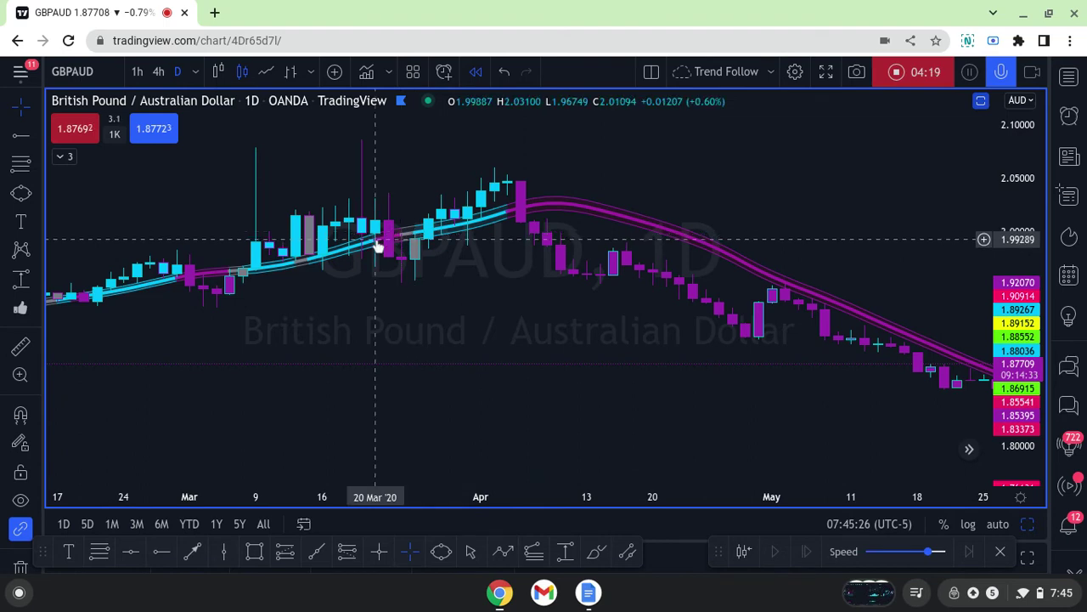
pyautogui.moveTo(600, 280); pyautogui.dragTo(288, 309)
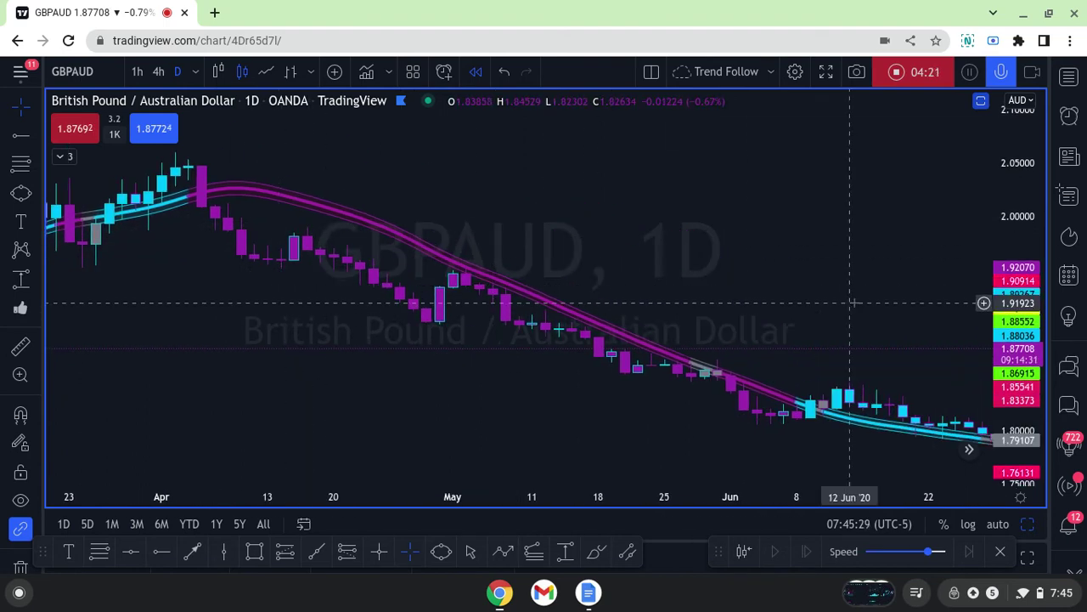
pyautogui.moveTo(855, 304); pyautogui.dragTo(496, 236)
pyautogui.moveTo(708, 319); pyautogui.dragTo(881, 303)
pyautogui.moveTo(182, 335); pyautogui.dragTo(804, 331)
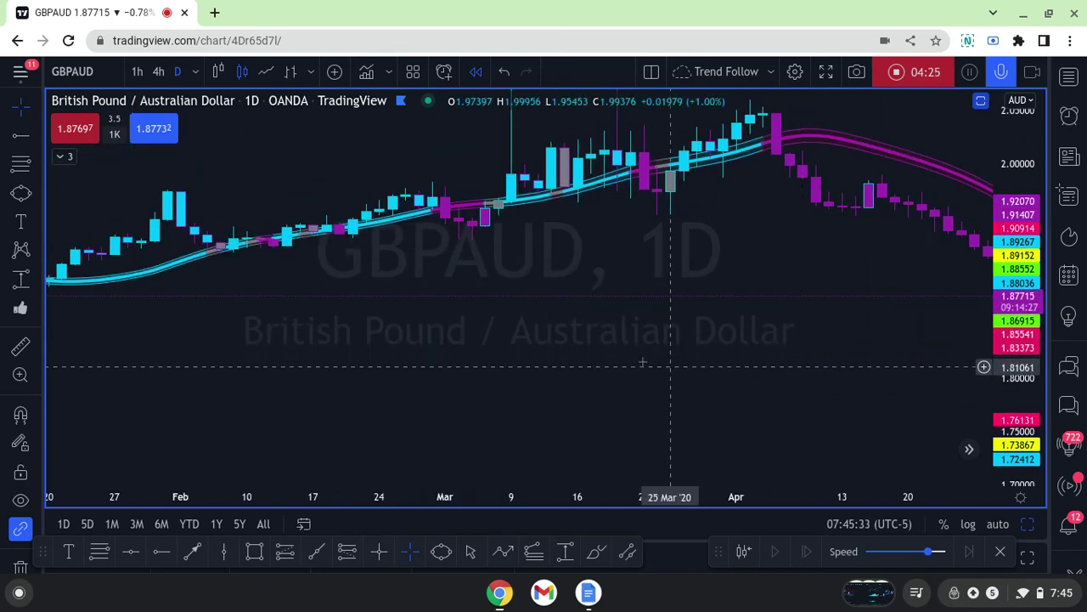
pyautogui.scroll(-2, 611, 357)
pyautogui.moveTo(262, 177); pyautogui.dragTo(787, 238)
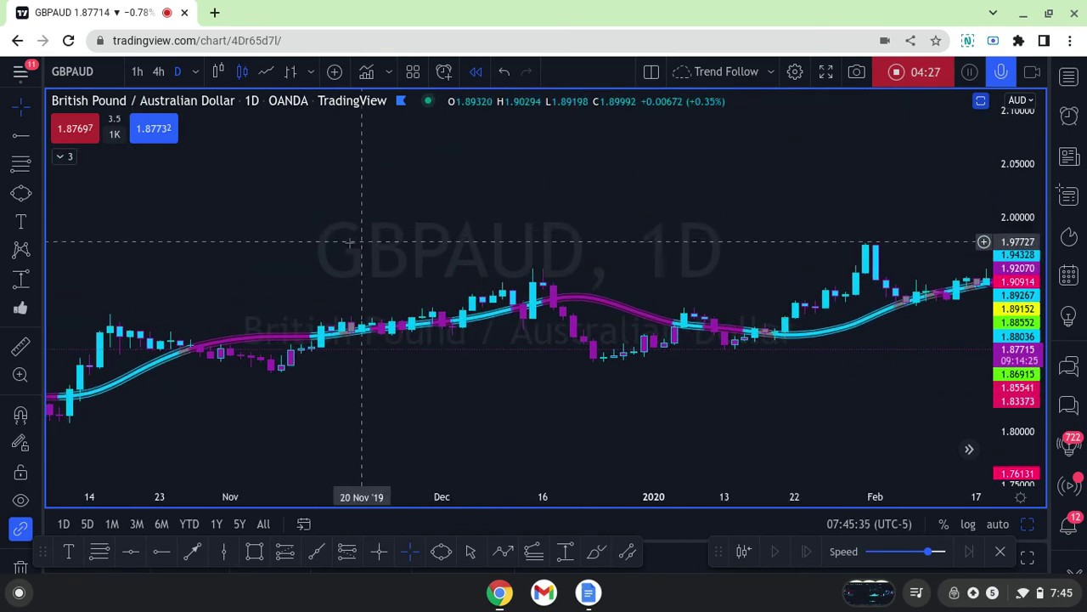
pyautogui.scroll(-2, 828, 265)
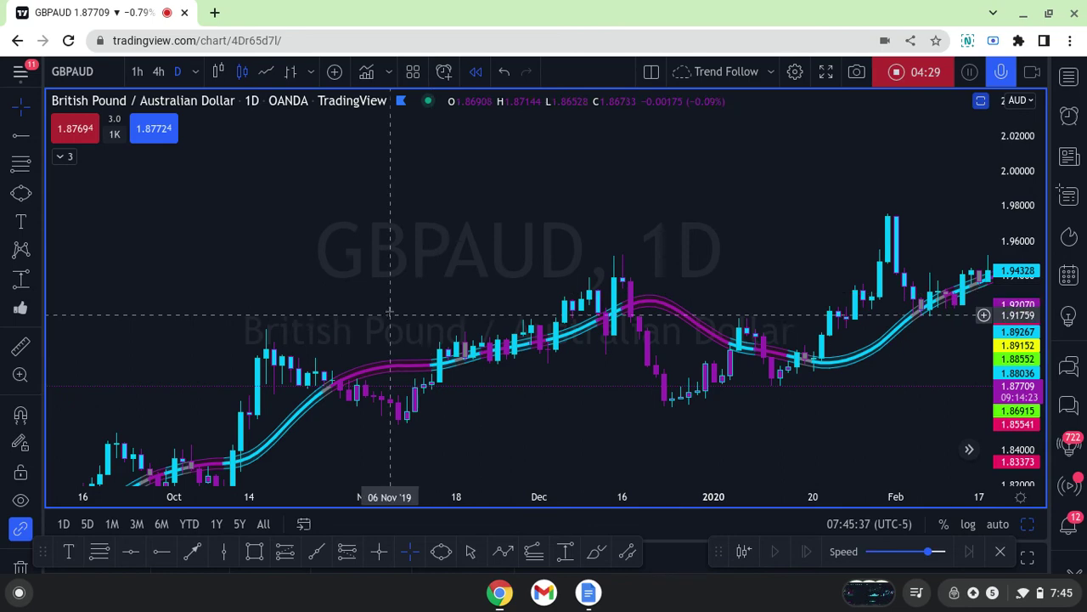
pyautogui.moveTo(388, 263); pyautogui.dragTo(546, 255)
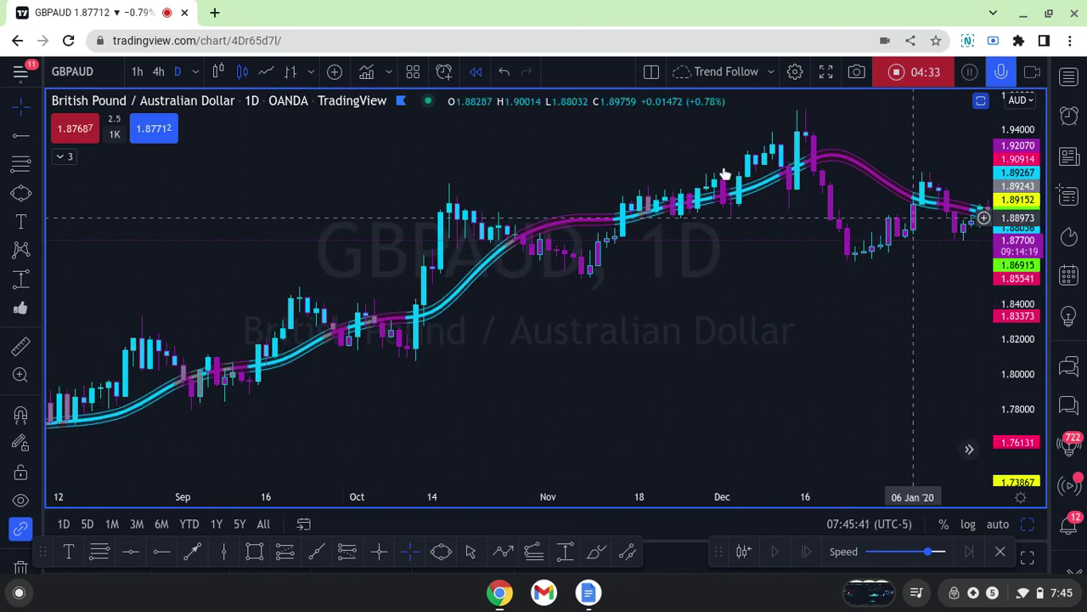
# Pan forward through spring 2020 and stretch the price scale to show March–September
pyautogui.moveTo(806, 299); pyautogui.dragTo(394, 325)
pyautogui.moveTo(836, 272); pyautogui.dragTo(476, 319)
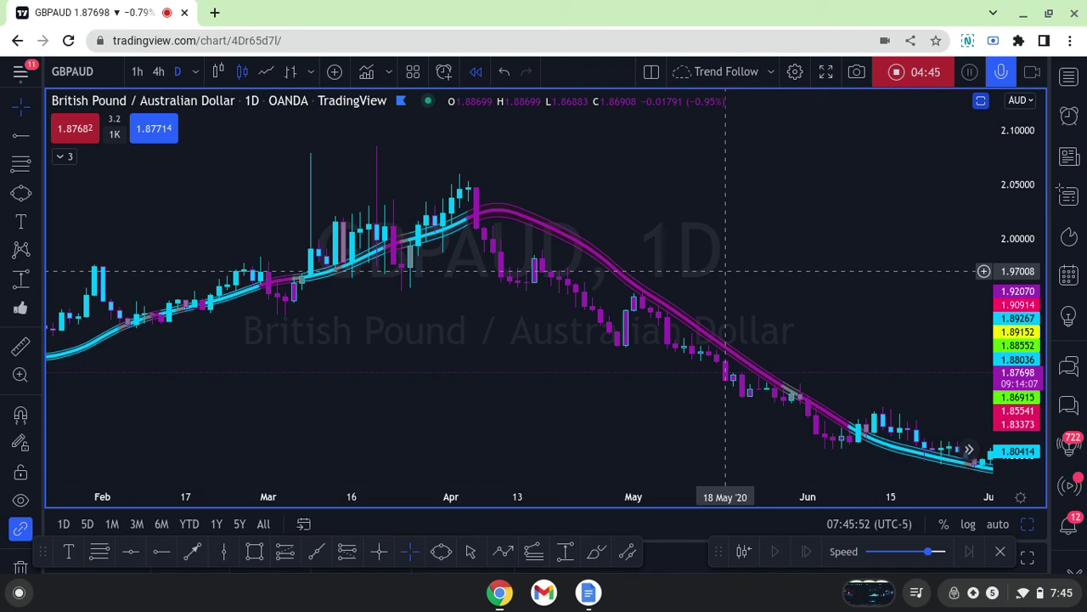
pyautogui.scroll(1, 728, 263)
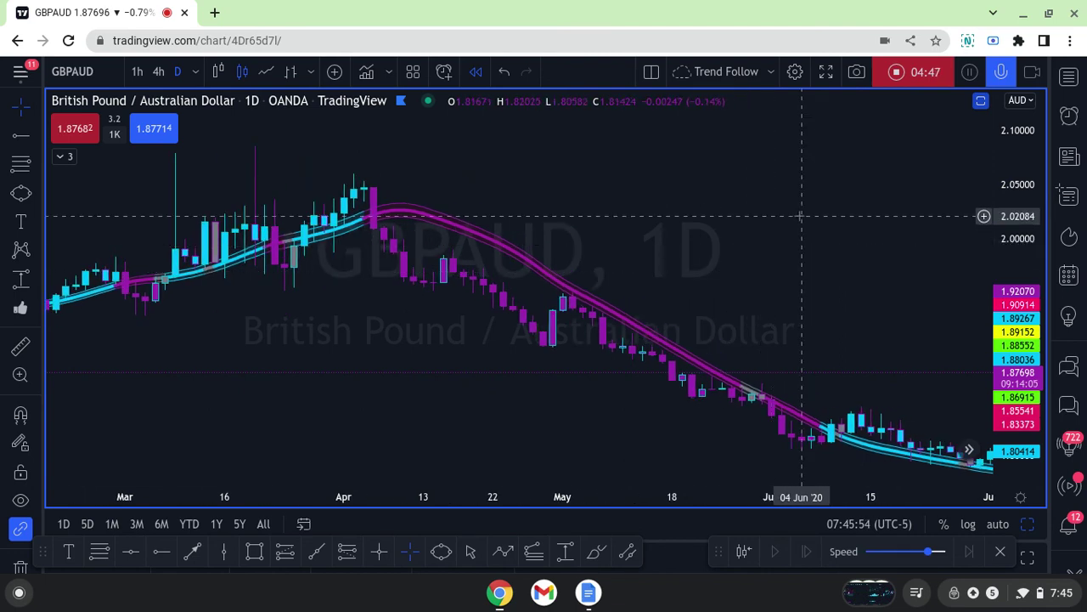
pyautogui.moveTo(799, 216); pyautogui.dragTo(554, 229)
pyautogui.moveTo(1015, 342); pyautogui.dragTo(886, 303)
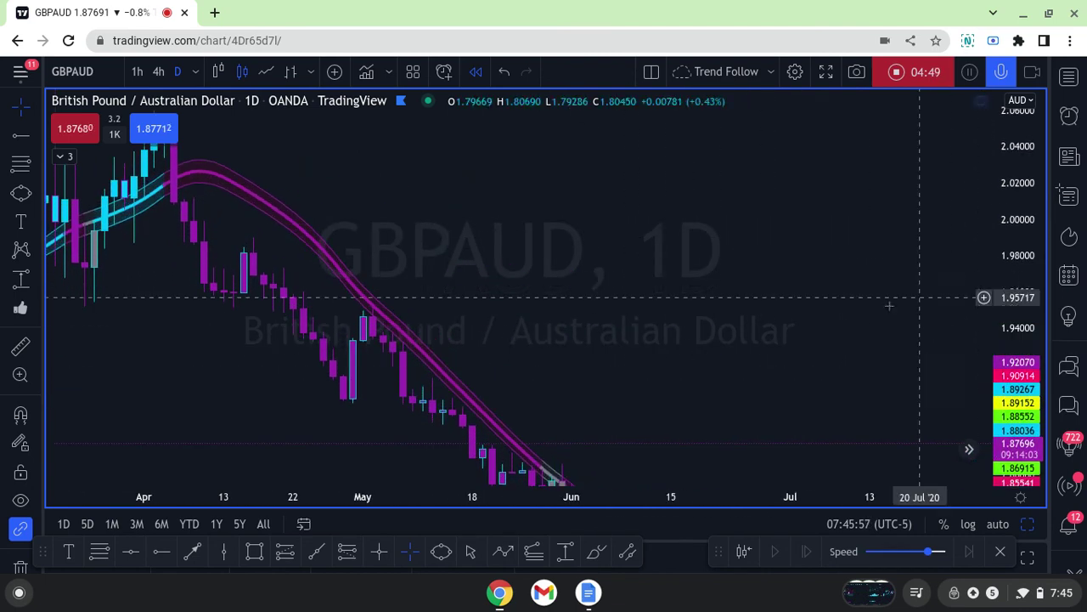
pyautogui.moveTo(764, 301); pyautogui.dragTo(688, 301)
pyautogui.moveTo(910, 311); pyautogui.dragTo(663, 231)
pyautogui.hscroll(-3, 718, 247)
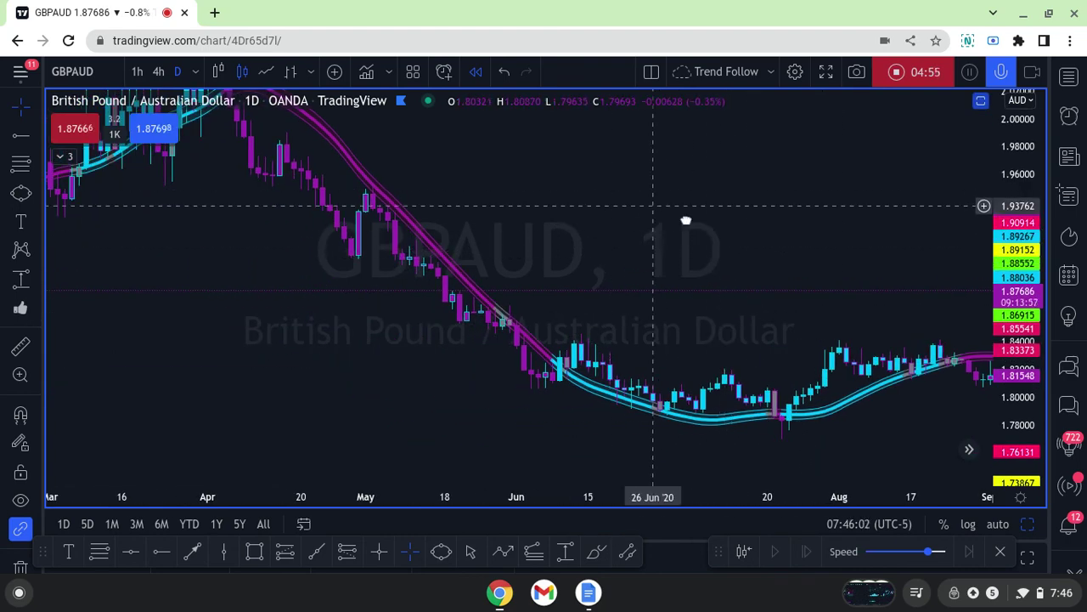
pyautogui.moveTo(651, 219); pyautogui.dragTo(797, 252)
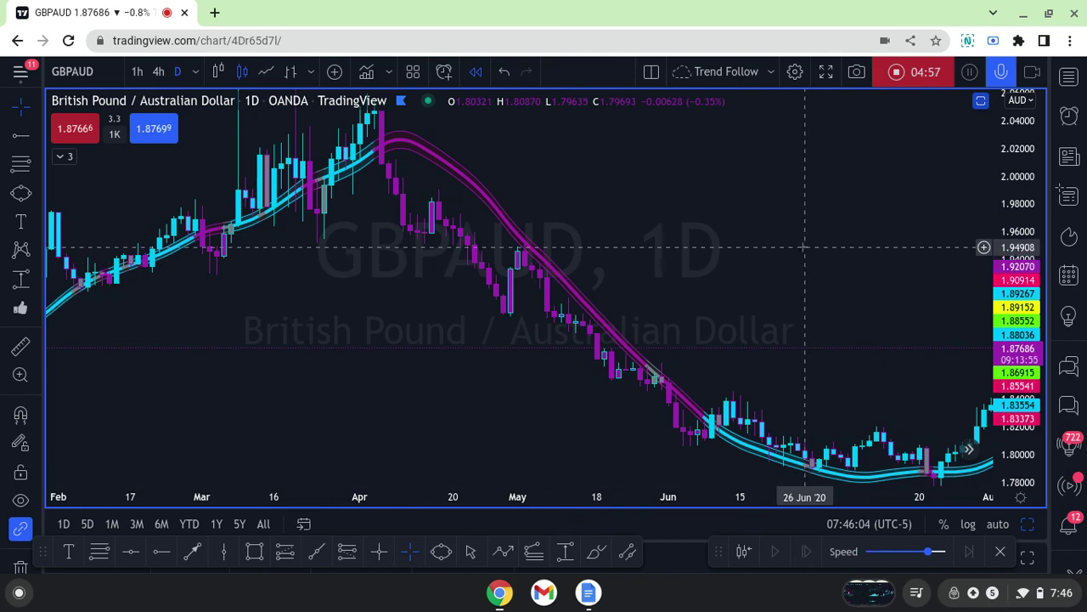